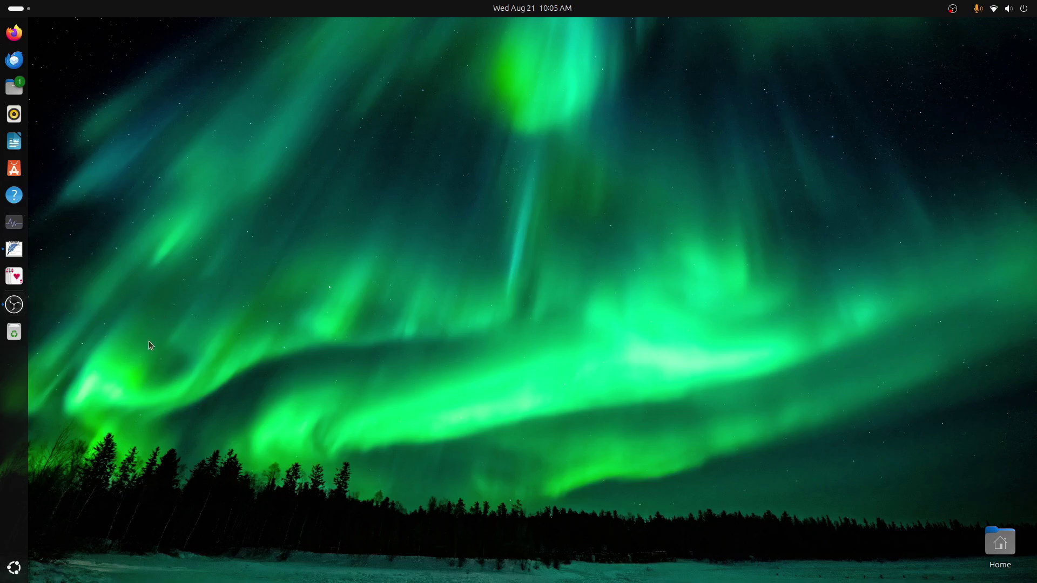
Step: Browse both pages of the installed-apps grid, then return to the desktop
{"action": "left_click", "coordinate": [14, 568]}
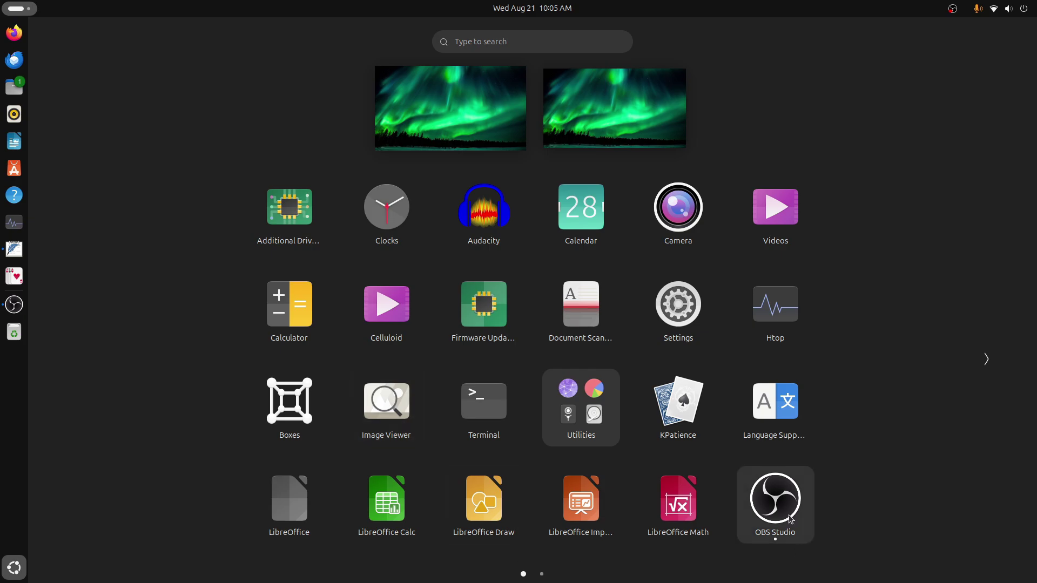
{"action": "left_click", "coordinate": [983, 358]}
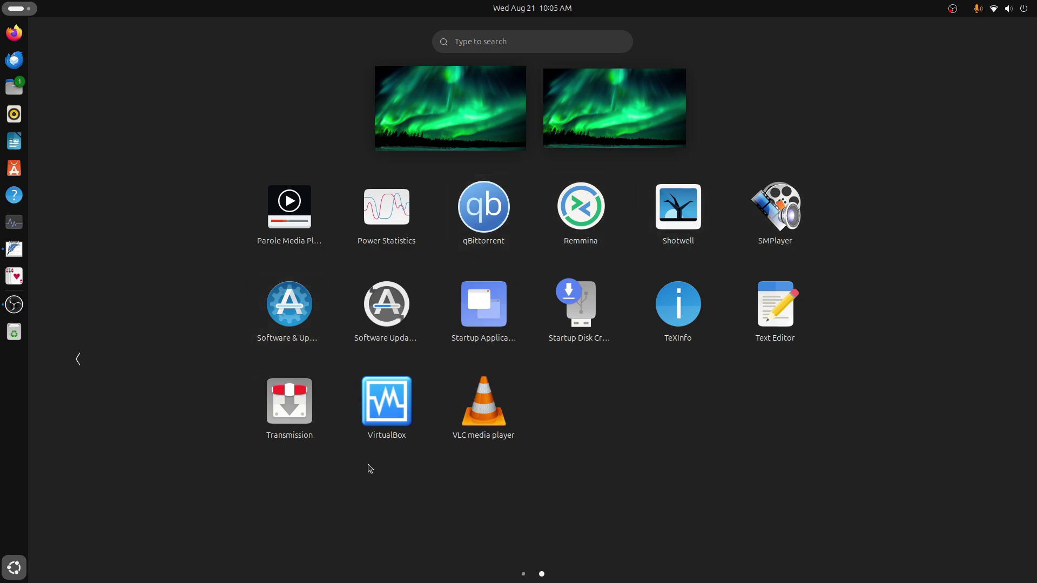
{"action": "left_click", "coordinate": [524, 576]}
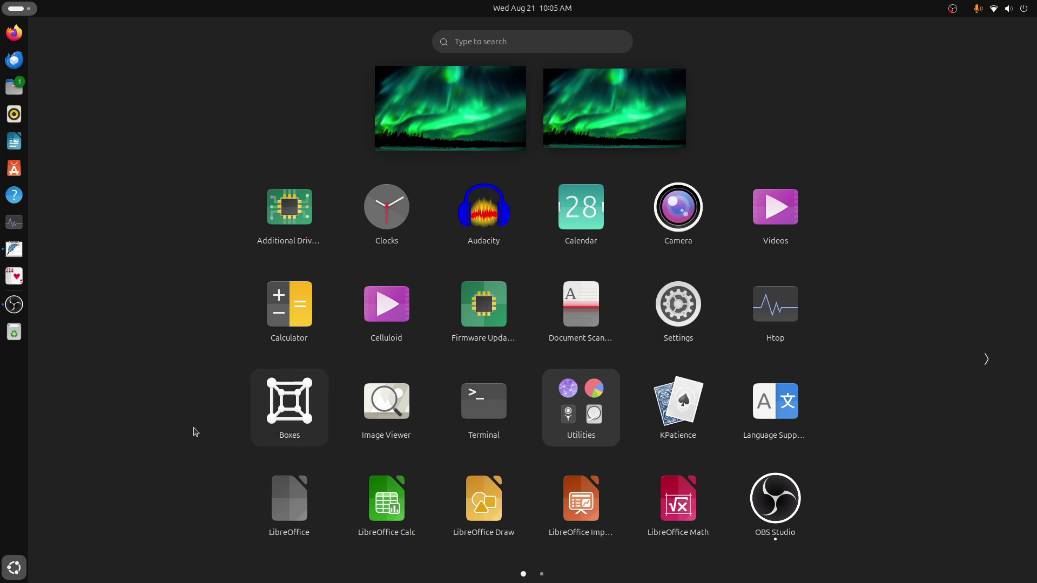
{"action": "left_click", "coordinate": [21, 568]}
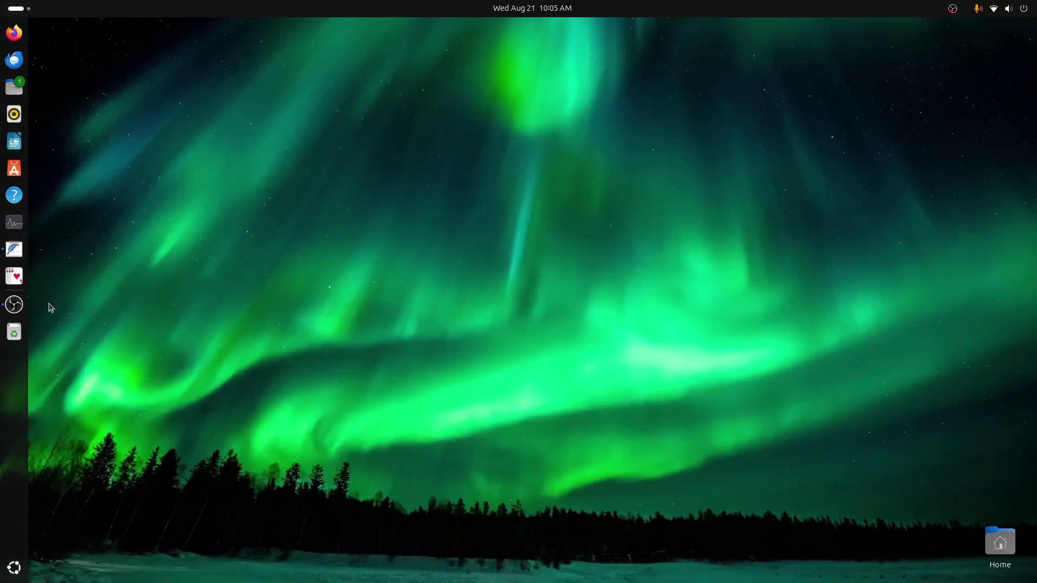
Step: Open the Ubuntu Notes document in the text editor and scroll down through its Ubuntu facts
{"action": "left_click", "coordinate": [14, 249]}
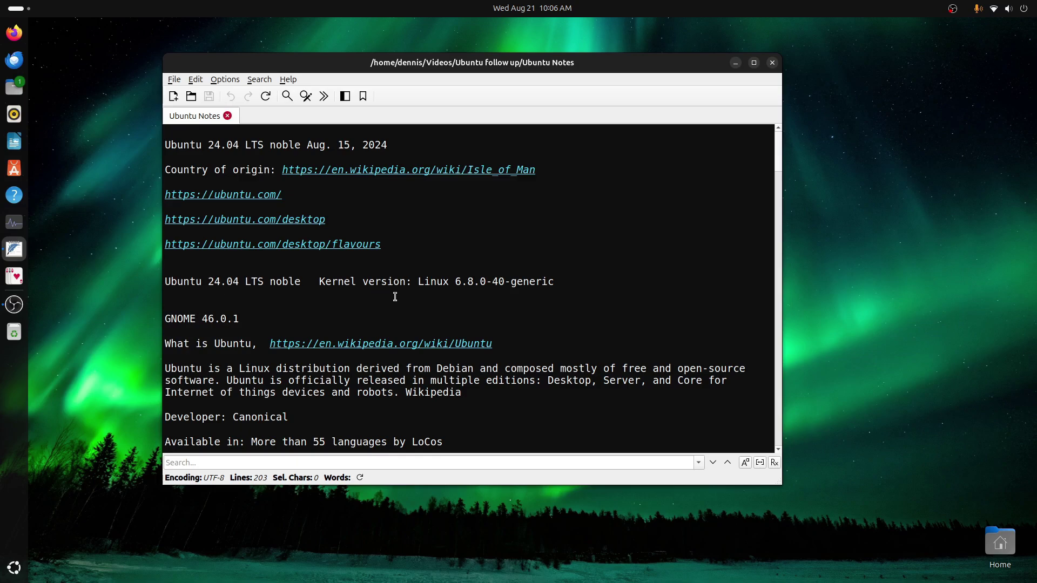
{"action": "scroll", "coordinate": [394, 297], "scroll_direction": "down", "scroll_amount": 1}
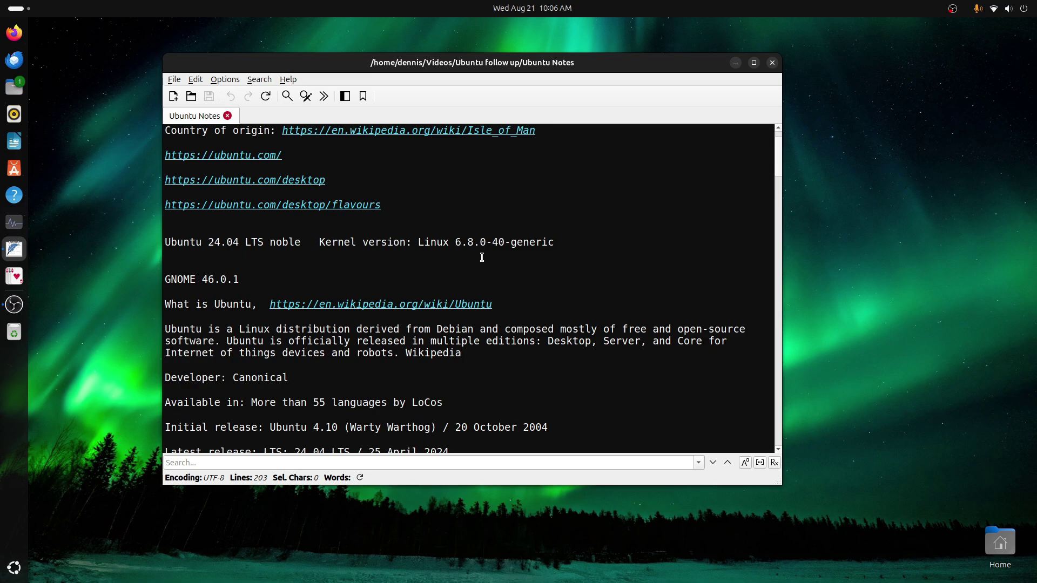
{"action": "scroll", "coordinate": [446, 259], "scroll_direction": "down", "scroll_amount": 2}
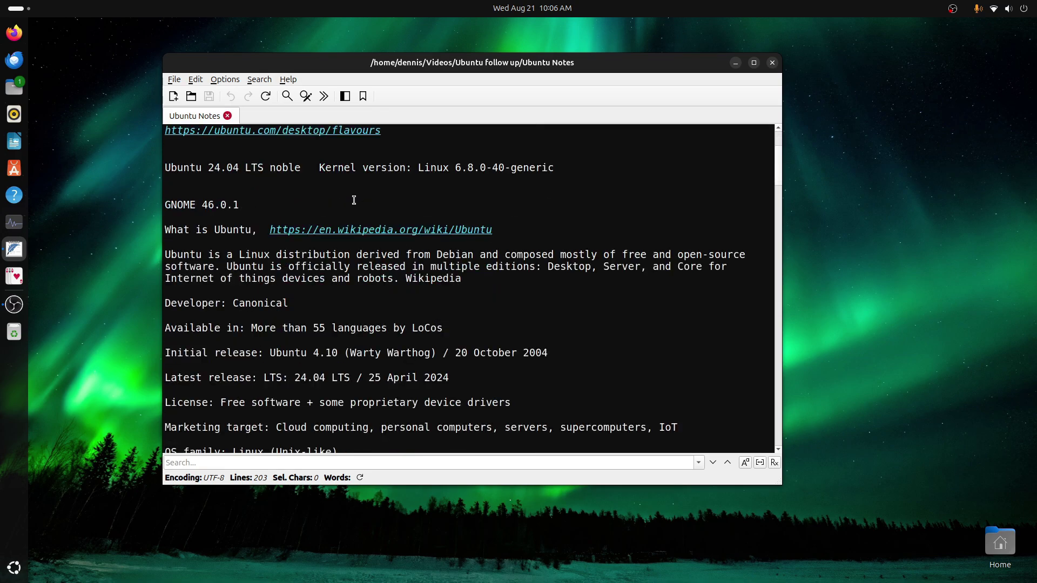
{"action": "scroll", "coordinate": [354, 200], "scroll_direction": "down", "scroll_amount": 1}
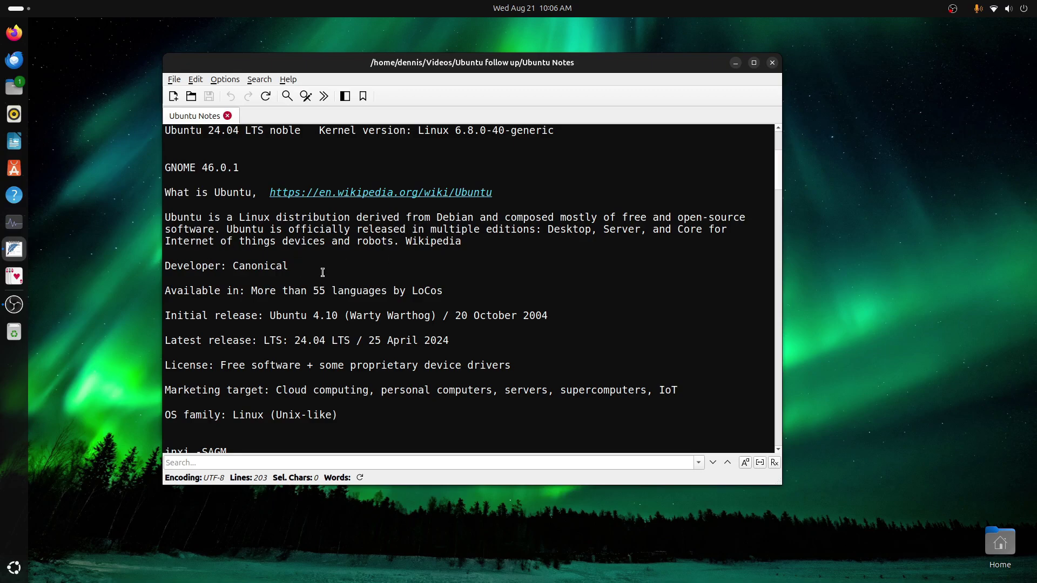
{"action": "scroll", "coordinate": [322, 272], "scroll_direction": "down", "scroll_amount": 1}
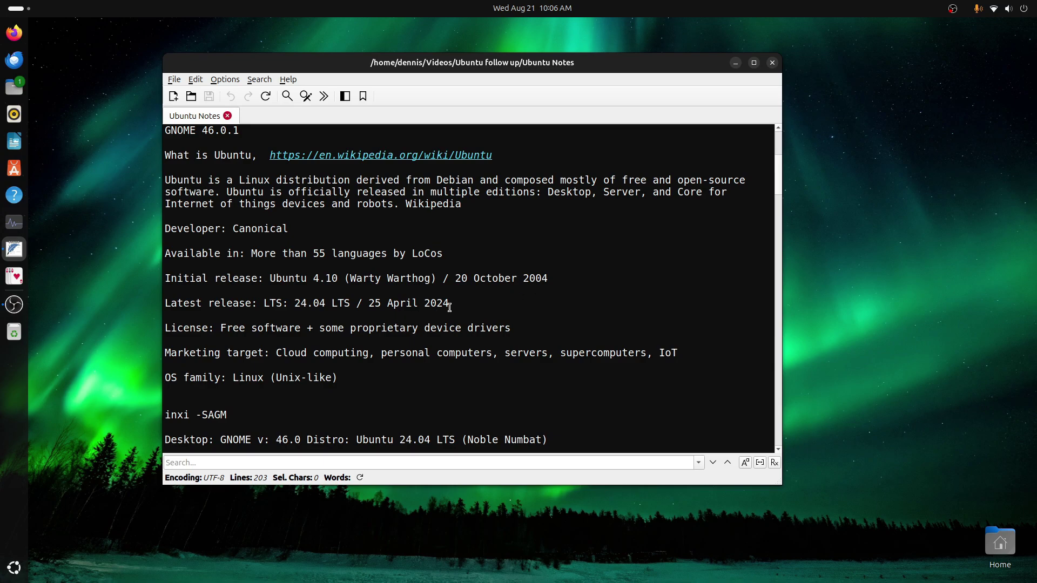
{"action": "scroll", "coordinate": [449, 306], "scroll_direction": "down", "scroll_amount": 2}
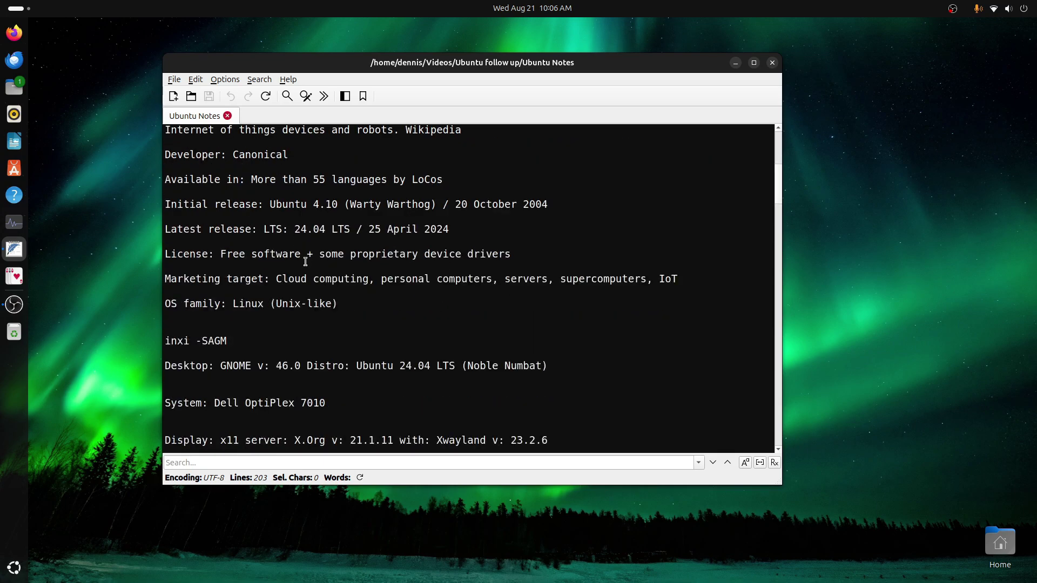
{"action": "scroll", "coordinate": [272, 324], "scroll_direction": "down", "scroll_amount": 1}
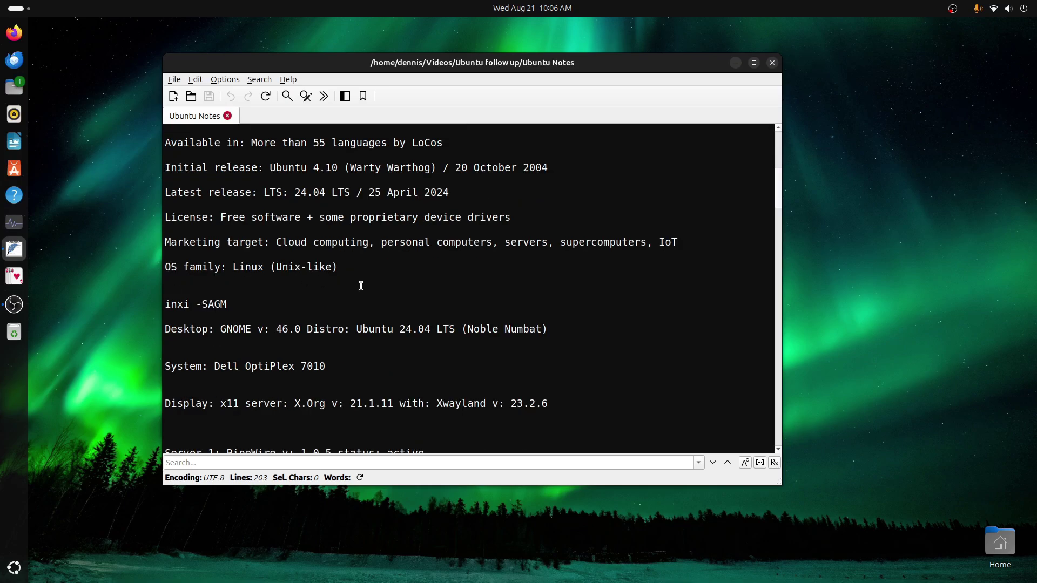
{"action": "scroll", "coordinate": [361, 285], "scroll_direction": "down", "scroll_amount": 3}
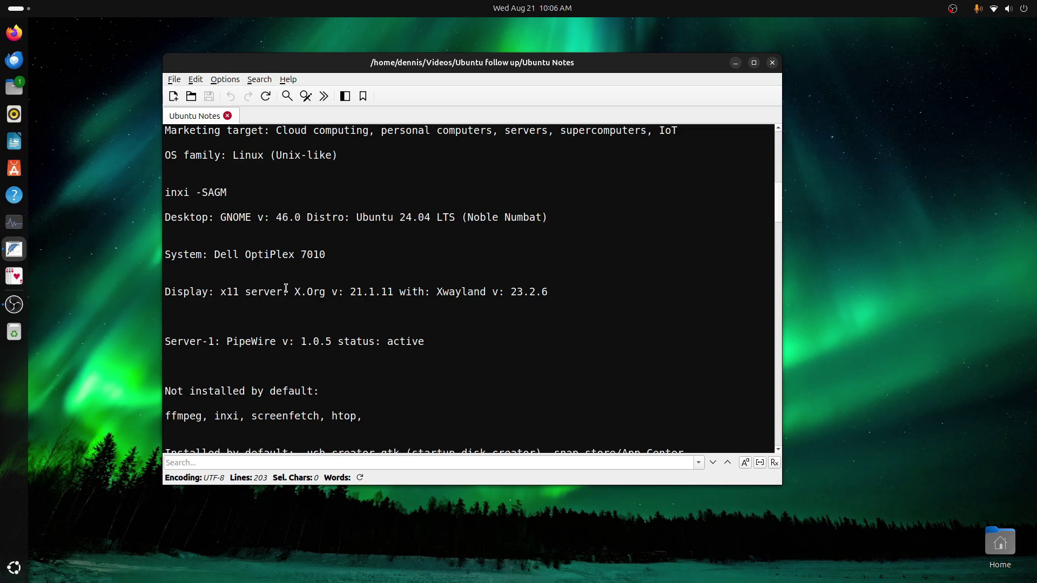
{"action": "scroll", "coordinate": [296, 198], "scroll_direction": "down", "scroll_amount": 1}
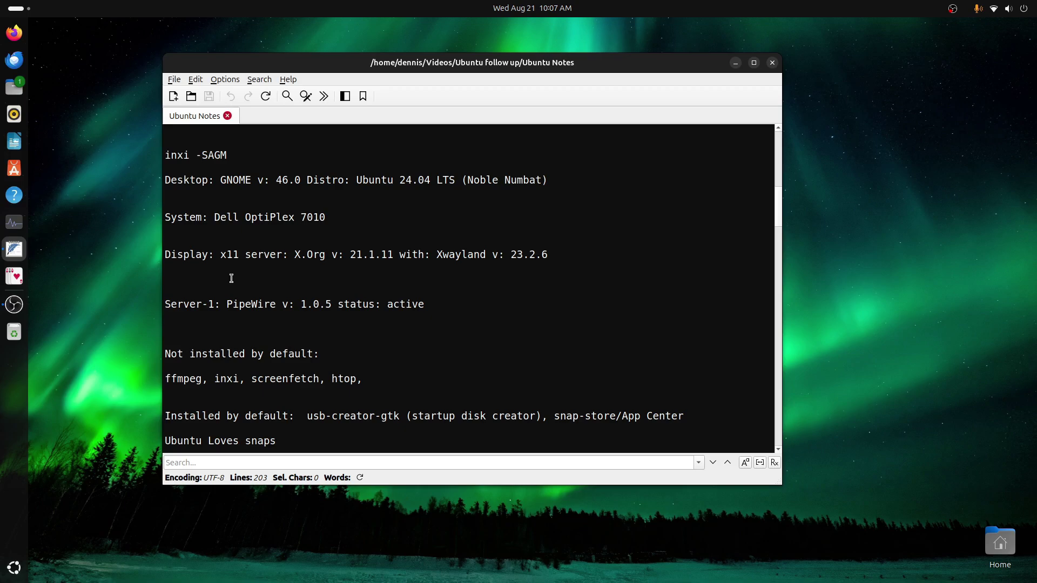
{"action": "left_click_drag", "start_coordinate": [436, 254], "coordinate": [487, 256]}
{"action": "left_click", "coordinate": [469, 274]}
{"action": "scroll", "coordinate": [423, 344], "scroll_direction": "down", "scroll_amount": 1}
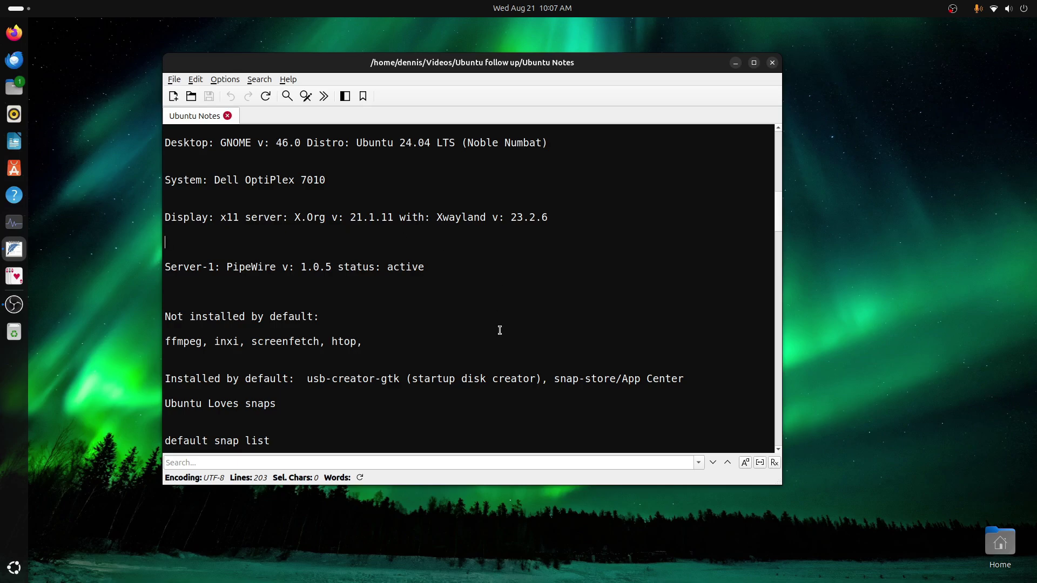
Step: Scroll Ubuntu Notes down to the default snap list of ten snaps, bare through thunderbird
{"action": "scroll", "coordinate": [501, 312], "scroll_direction": "down", "scroll_amount": 2}
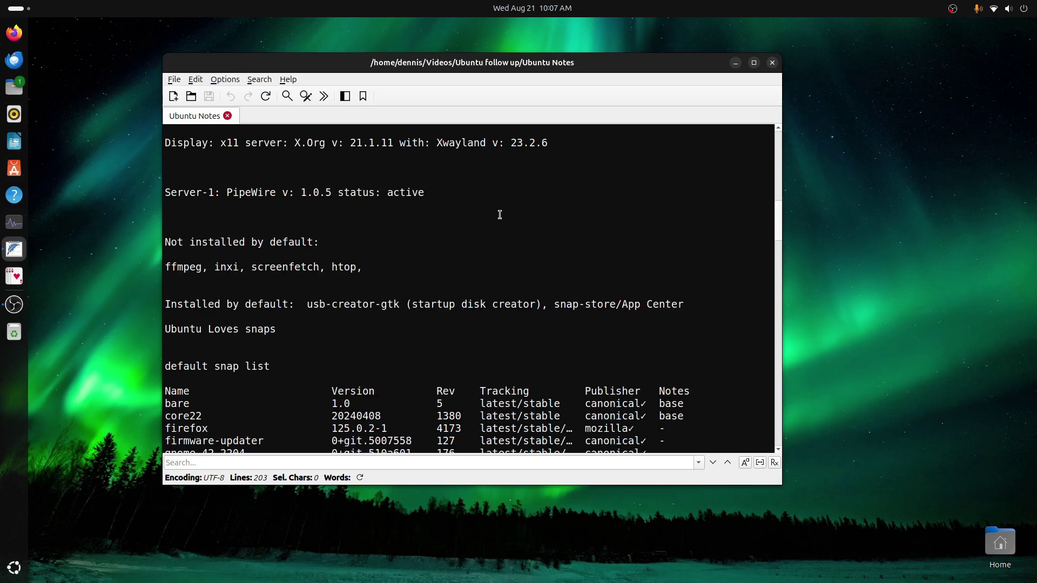
{"action": "scroll", "coordinate": [525, 237], "scroll_direction": "down", "scroll_amount": 2}
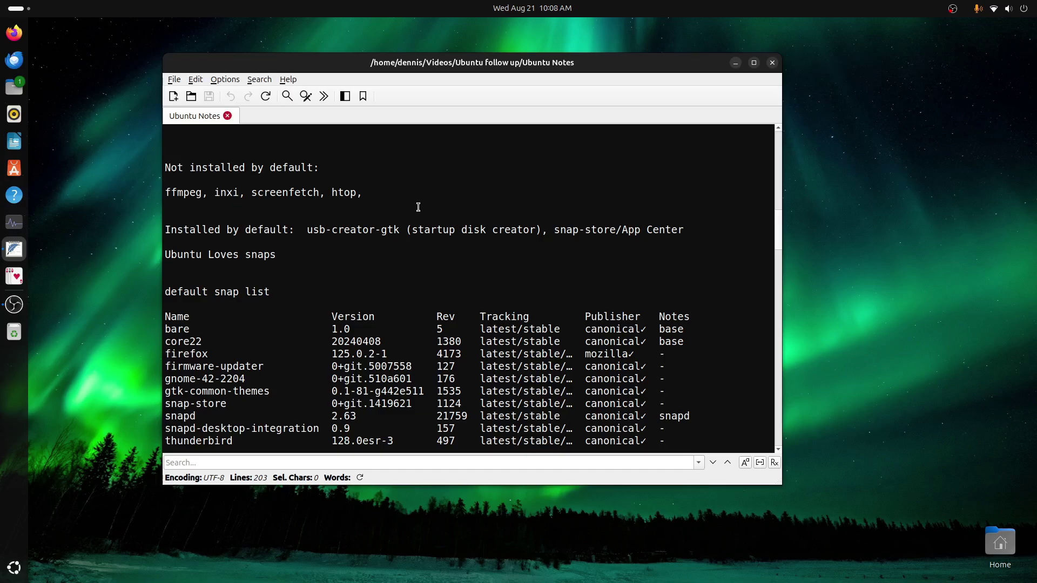
{"action": "scroll", "coordinate": [418, 207], "scroll_direction": "down", "scroll_amount": 1}
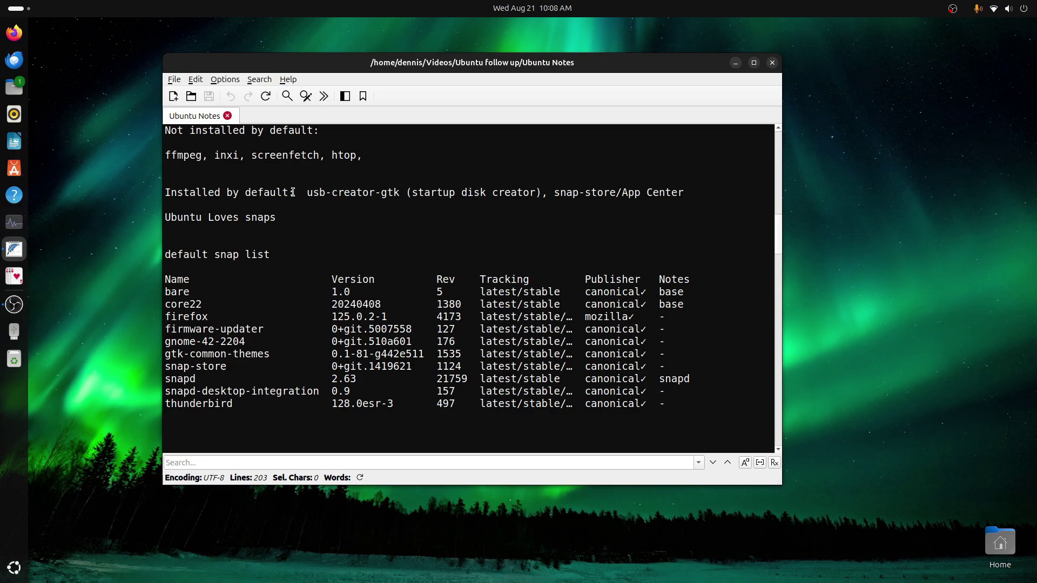
Step: Search 'usb' in the app overview and launch Startup Disk Creator
{"action": "left_click", "coordinate": [15, 568]}
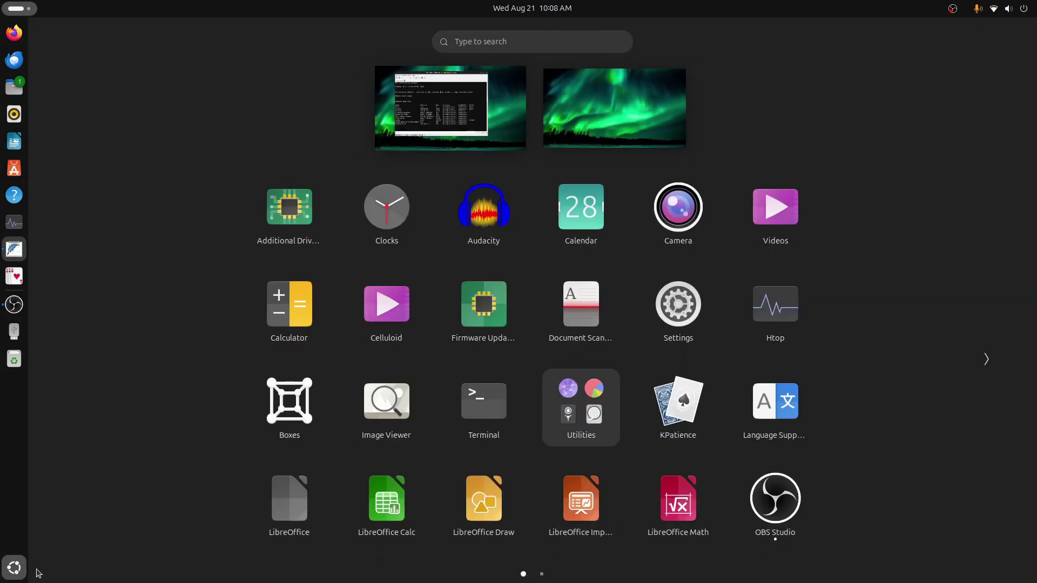
{"action": "type", "text": "usb"}
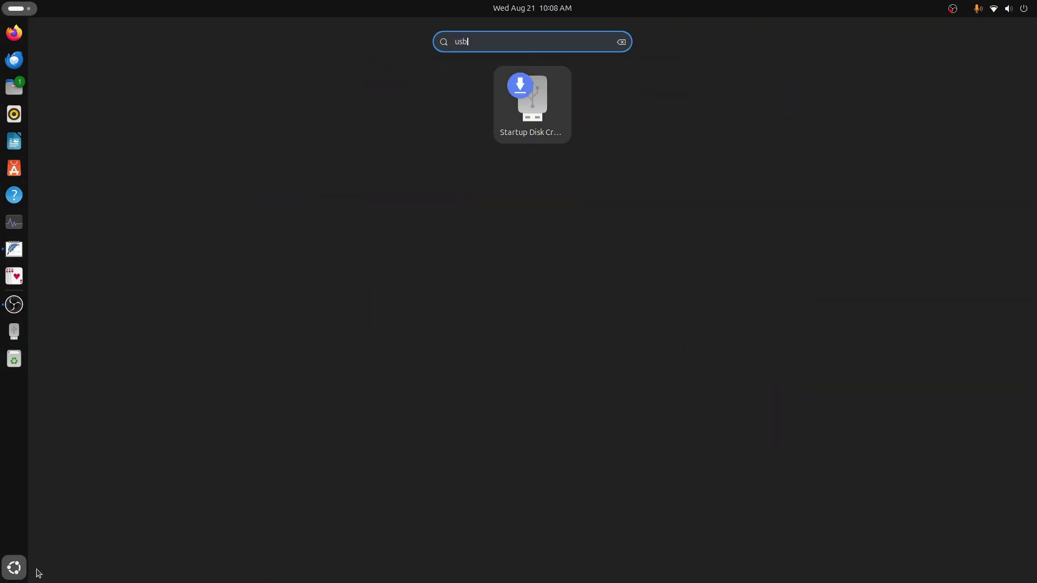
{"action": "left_click", "coordinate": [533, 116]}
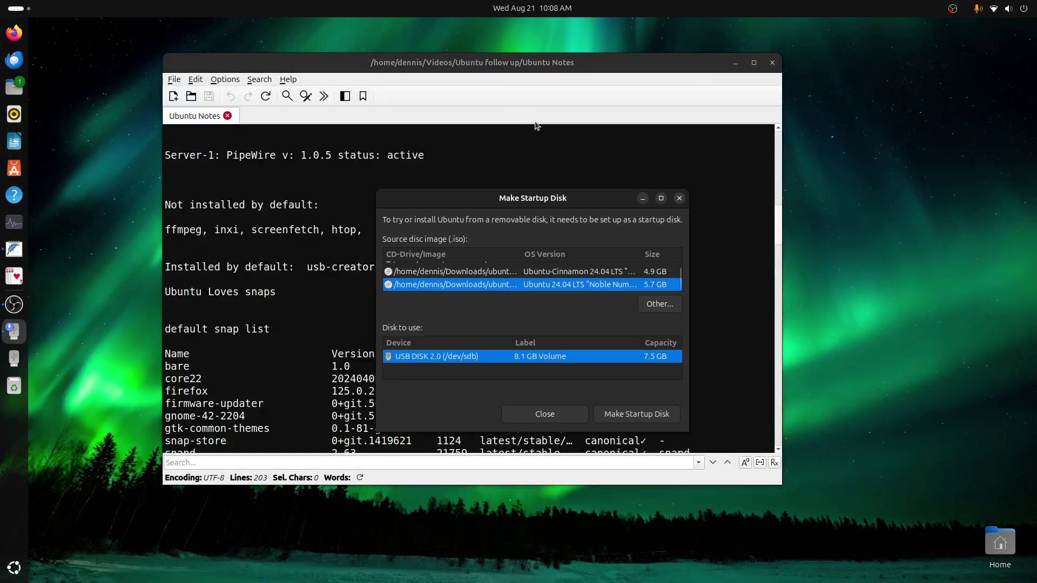
Step: Minimize the notes editor, then move and enlarge the Make Startup Disk window so all three ISOs show
{"action": "left_click", "coordinate": [735, 63]}
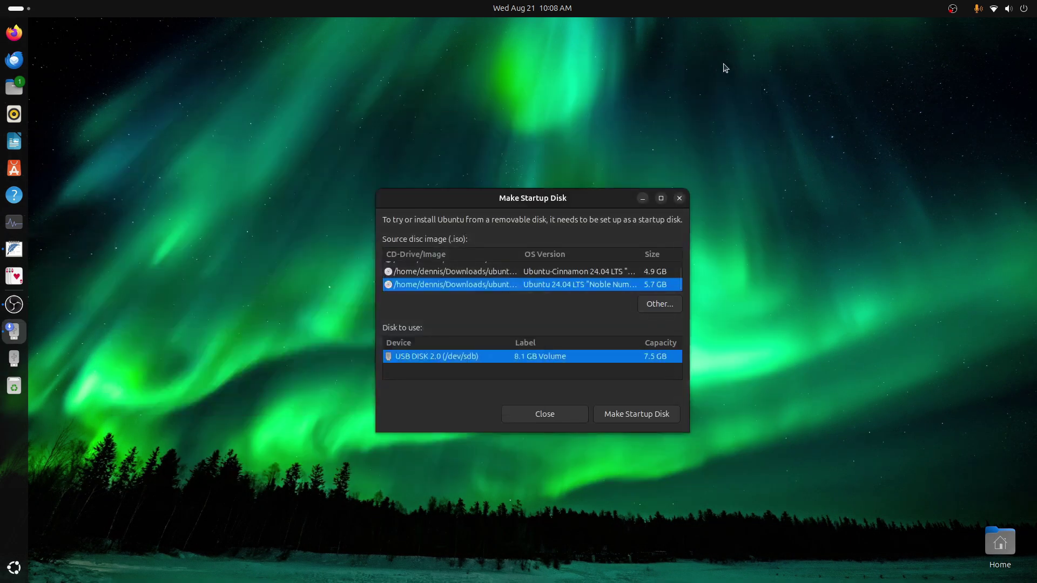
{"action": "left_click_drag", "start_coordinate": [576, 202], "coordinate": [753, 83]}
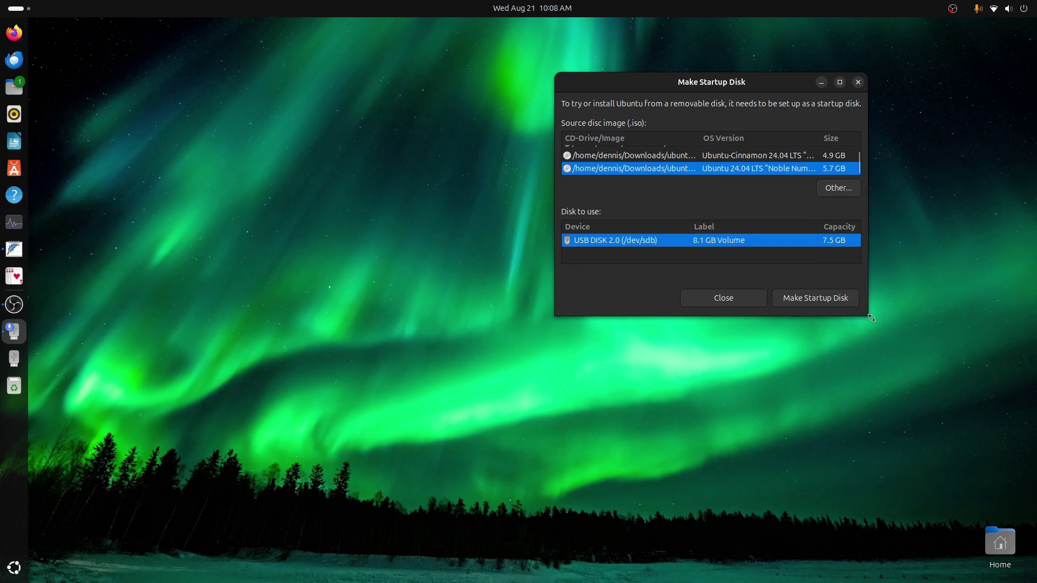
{"action": "left_click_drag", "start_coordinate": [870, 318], "coordinate": [1017, 391]}
{"action": "left_click_drag", "start_coordinate": [894, 85], "coordinate": [717, 88]}
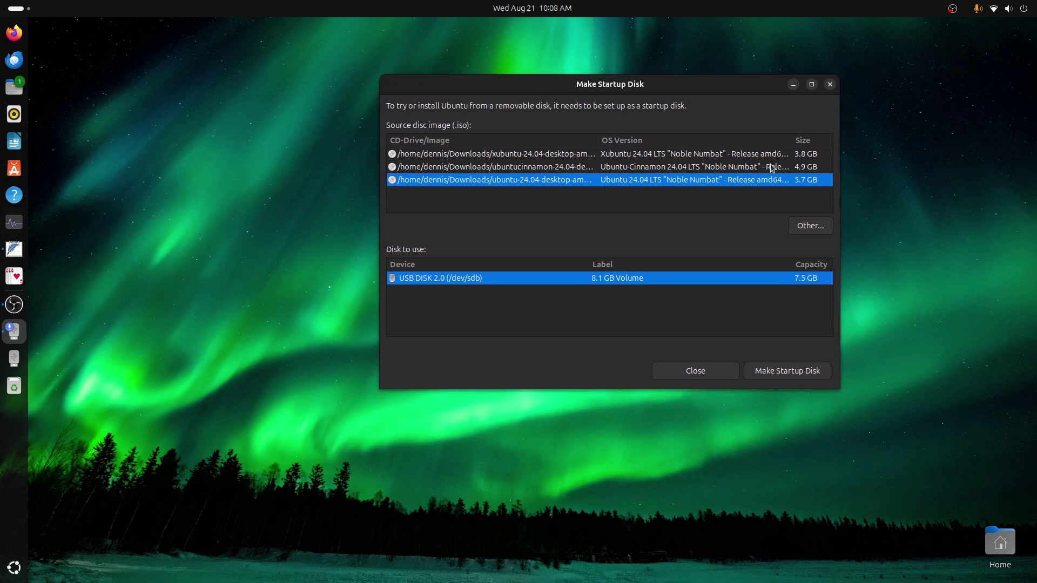
Step: Use Other... to browse to Downloads and select xubuntu-24.04-desktop-amd64.iso as the source image
{"action": "left_click", "coordinate": [810, 233]}
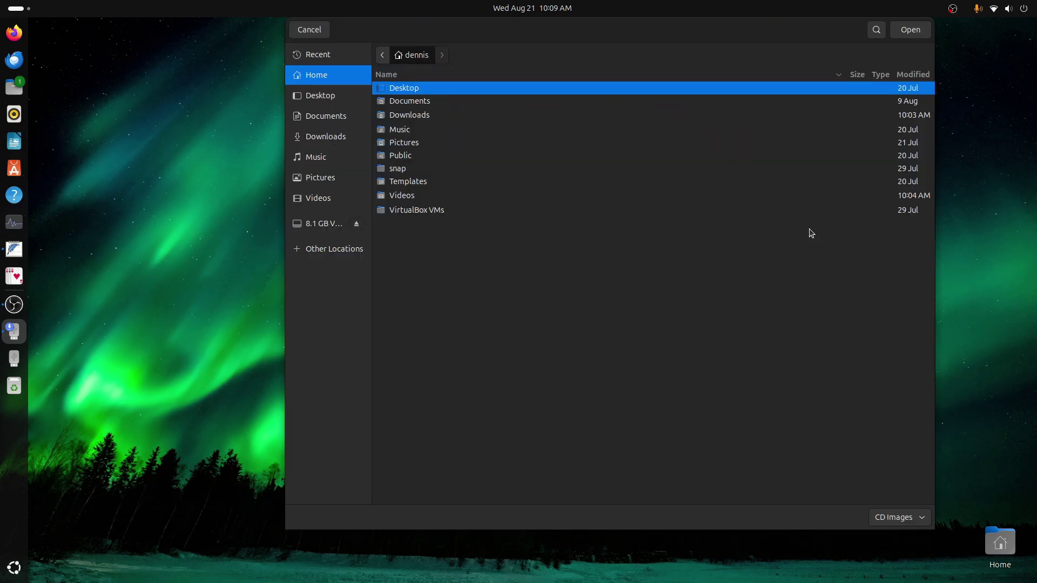
{"action": "double_click", "coordinate": [409, 117]}
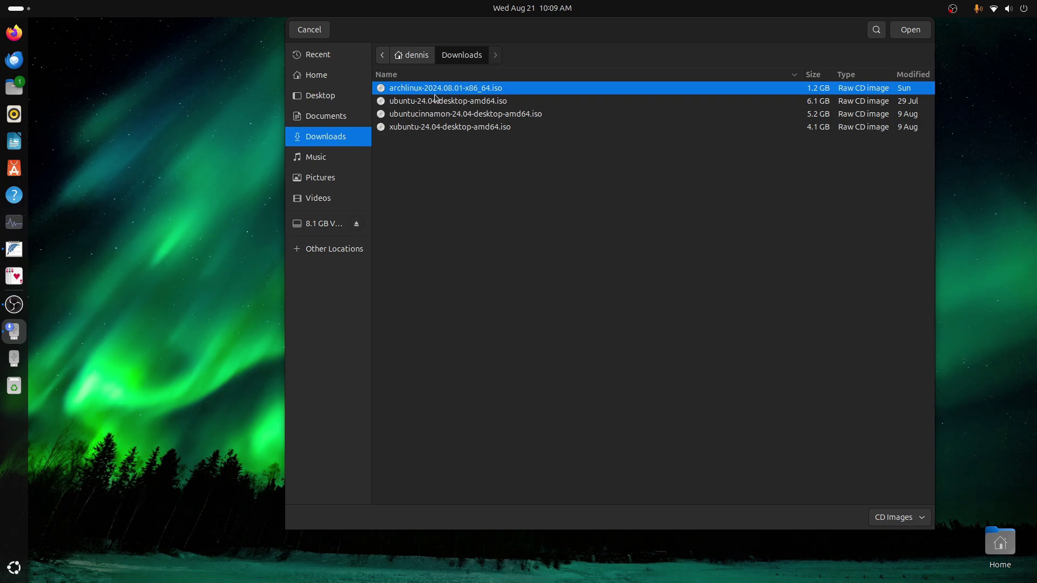
{"action": "left_click", "coordinate": [910, 30]}
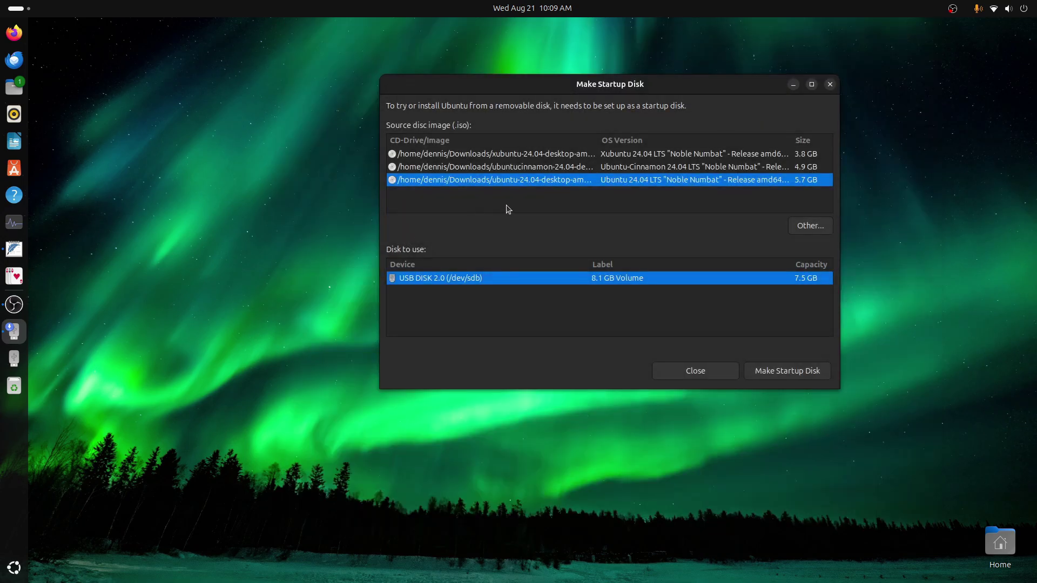
{"action": "left_click", "coordinate": [808, 226]}
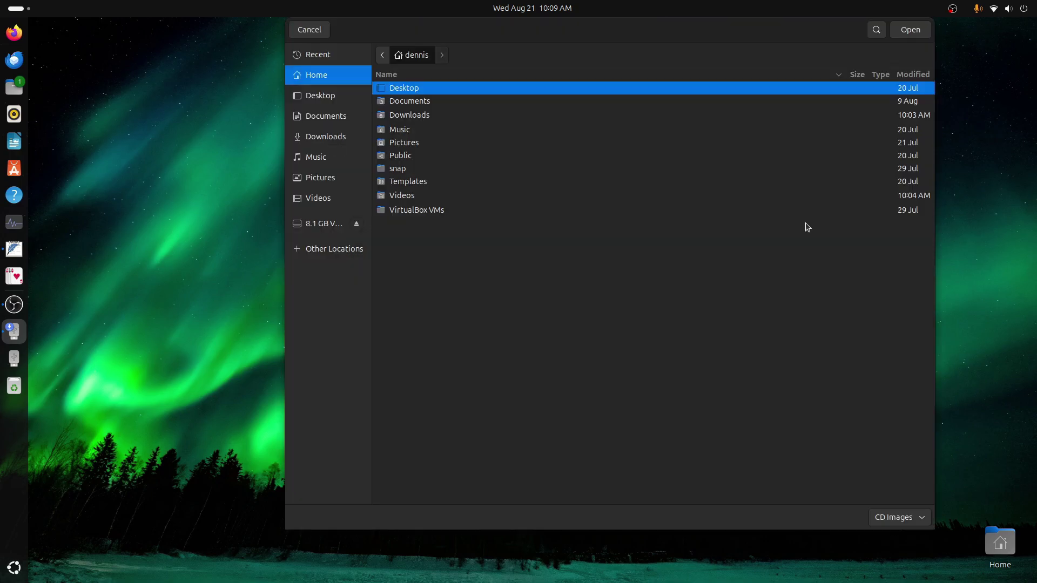
{"action": "double_click", "coordinate": [414, 116]}
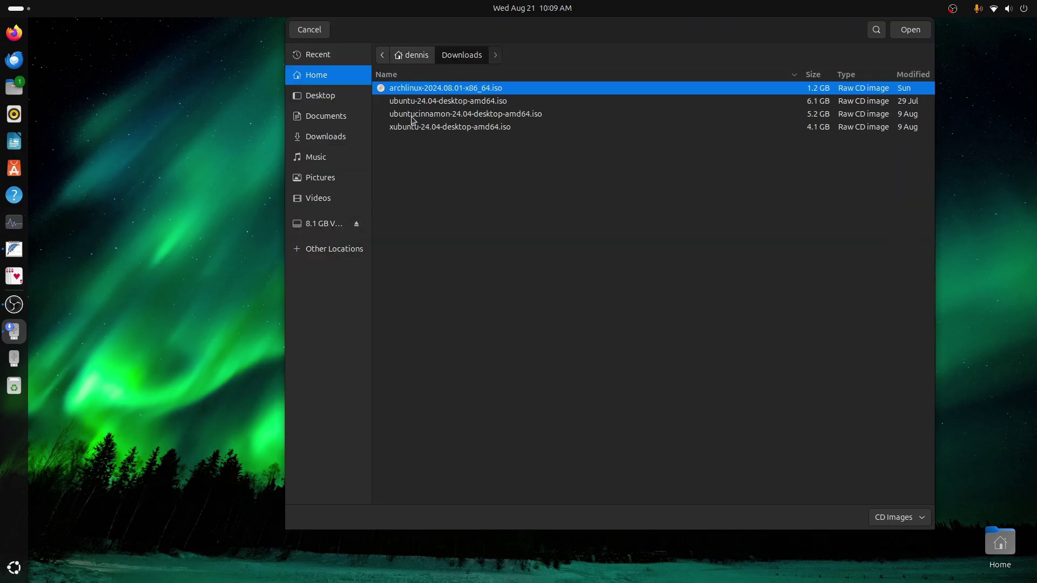
{"action": "left_click", "coordinate": [441, 130]}
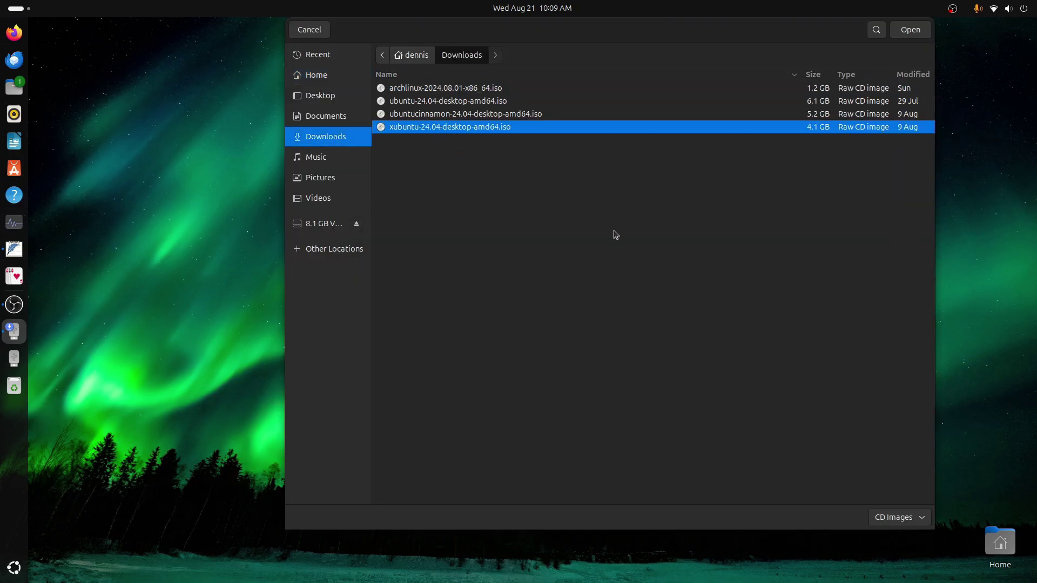
Step: Add the Xubuntu image and start writing it to the USB disk, confirming the erase with your password
{"action": "left_click", "coordinate": [912, 32]}
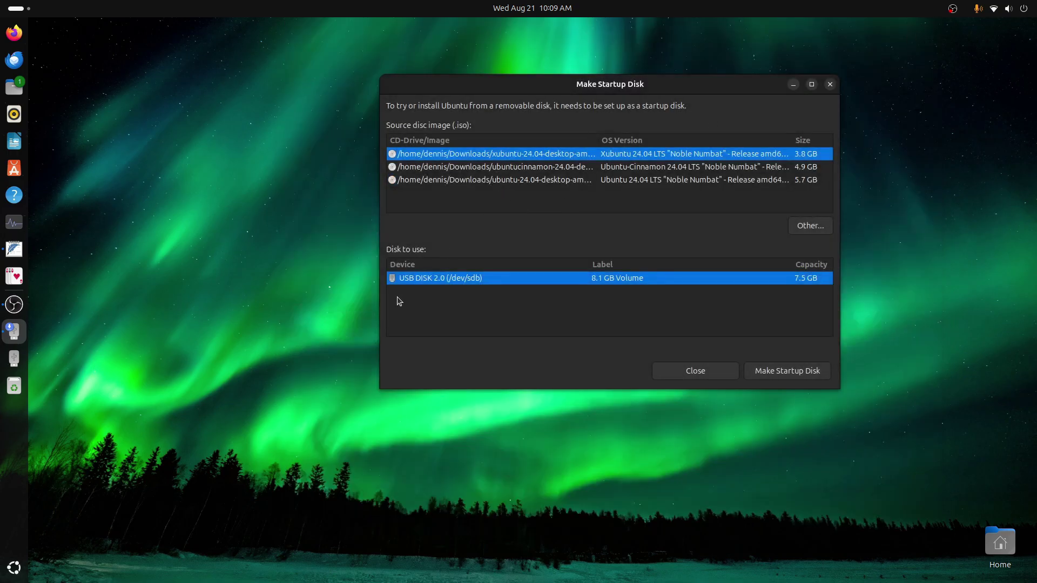
{"action": "left_click", "coordinate": [801, 371]}
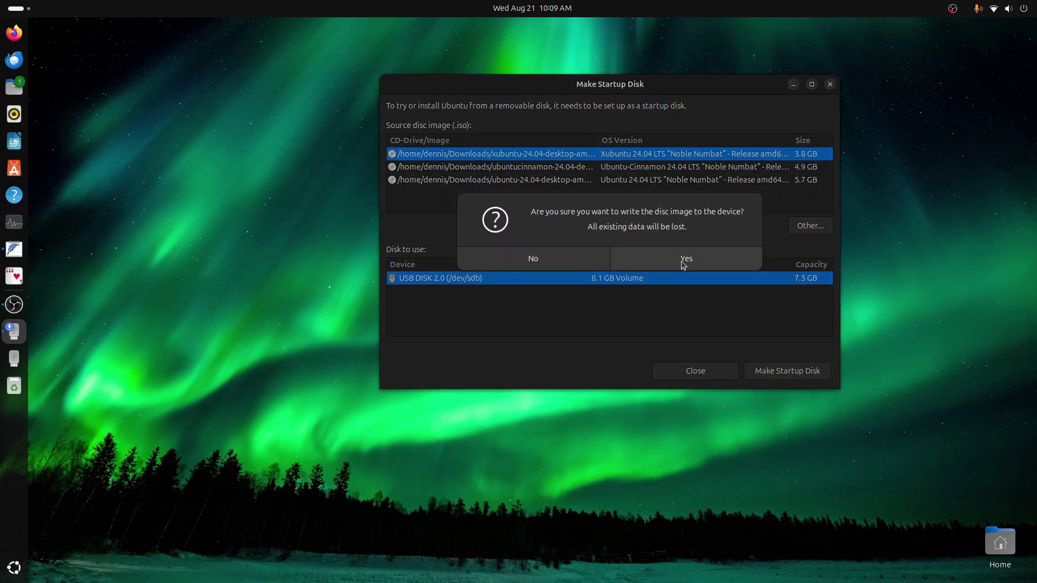
{"action": "left_click", "coordinate": [681, 261]}
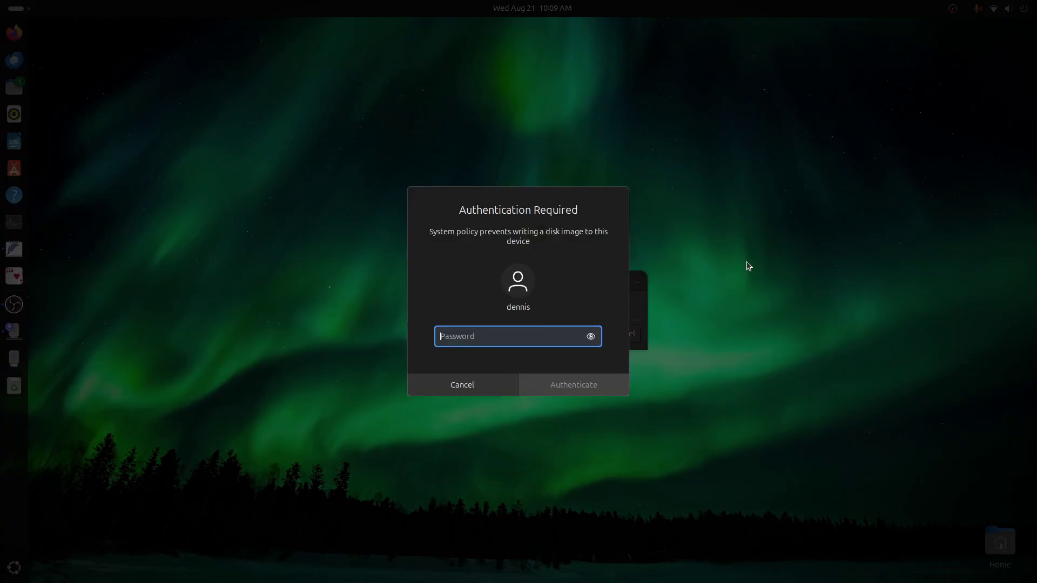
{"action": "type", "text": "••xx••••"}
{"action": "key", "text": "Return"}
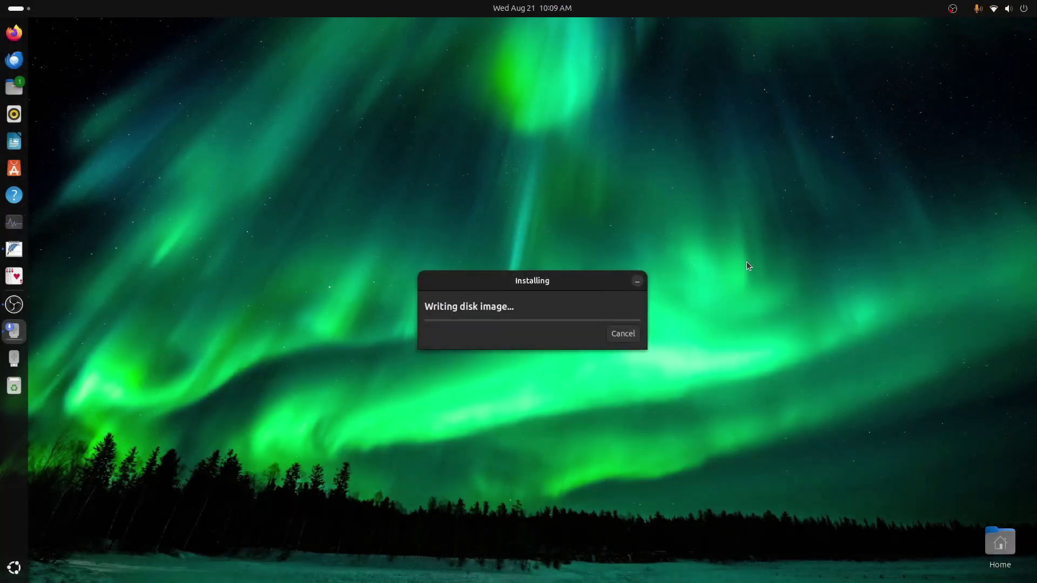
{"action": "left_click_drag", "start_coordinate": [567, 286], "coordinate": [938, 59]}
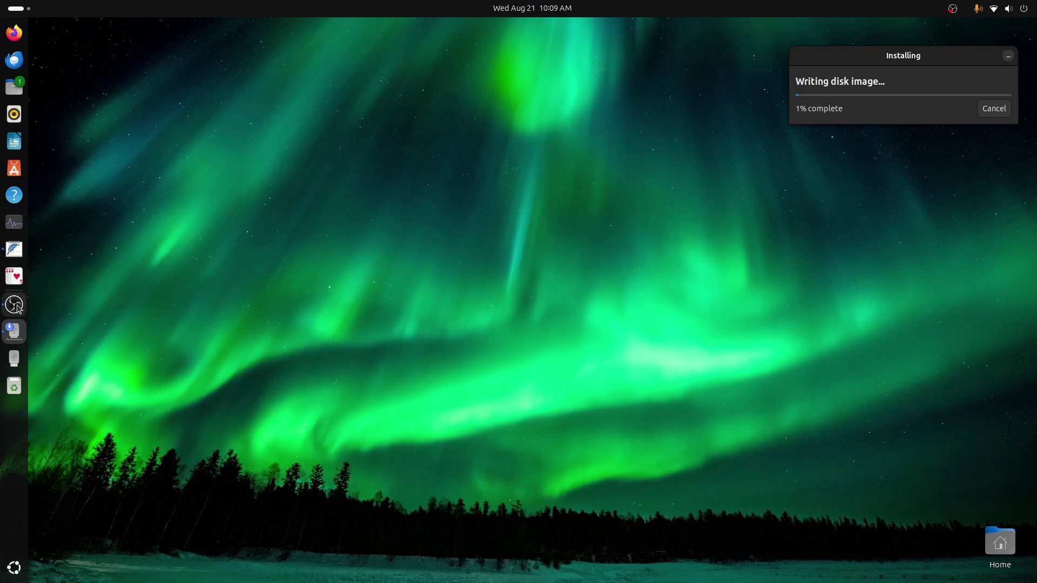
Step: Bring Ubuntu Notes back to the front and scroll to its default snap list during the write
{"action": "left_click", "coordinate": [14, 249]}
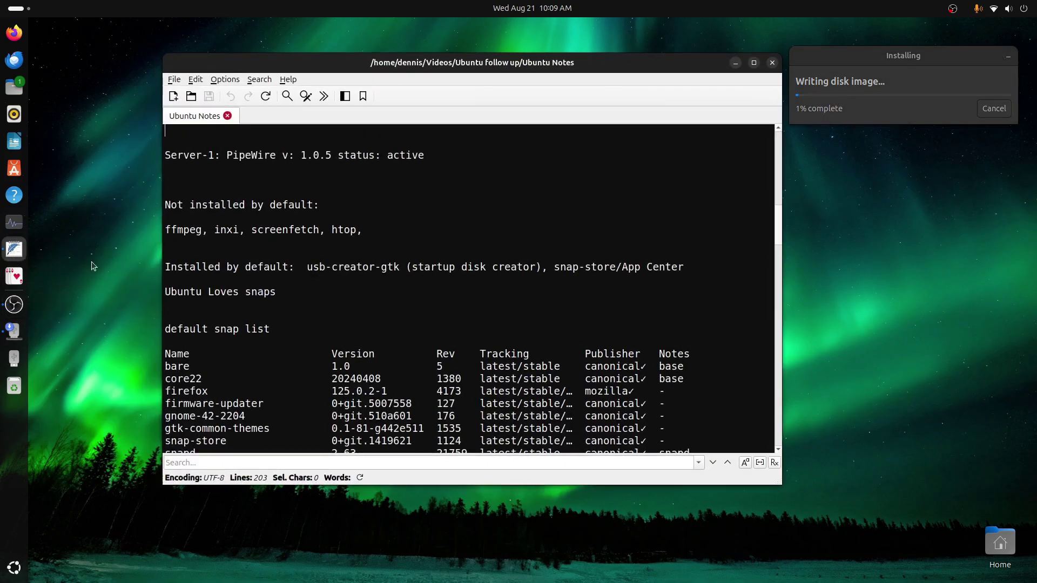
{"action": "scroll", "coordinate": [428, 240], "scroll_direction": "up", "scroll_amount": 3}
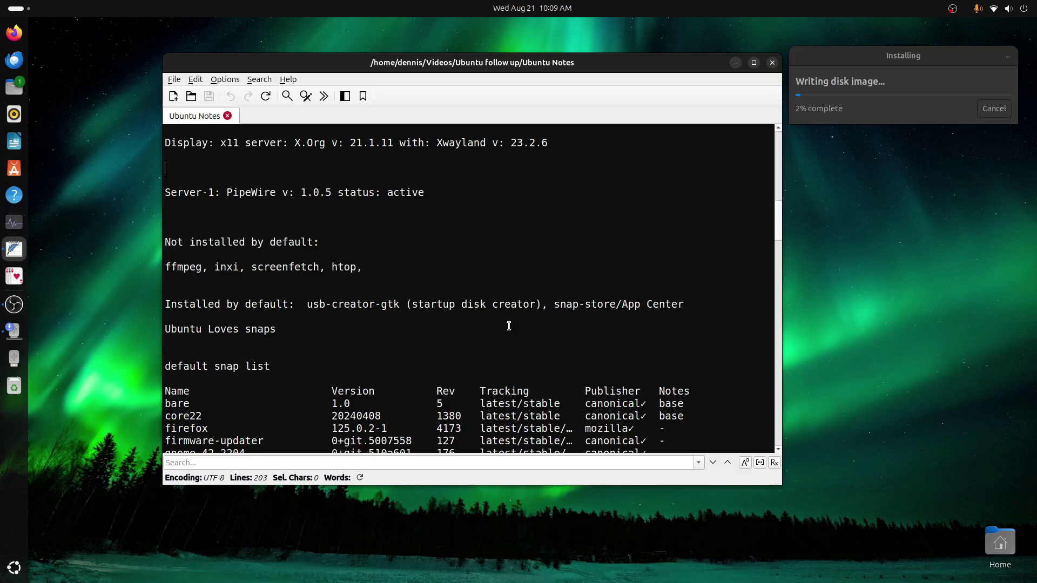
{"action": "scroll", "coordinate": [508, 326], "scroll_direction": "down", "scroll_amount": 1}
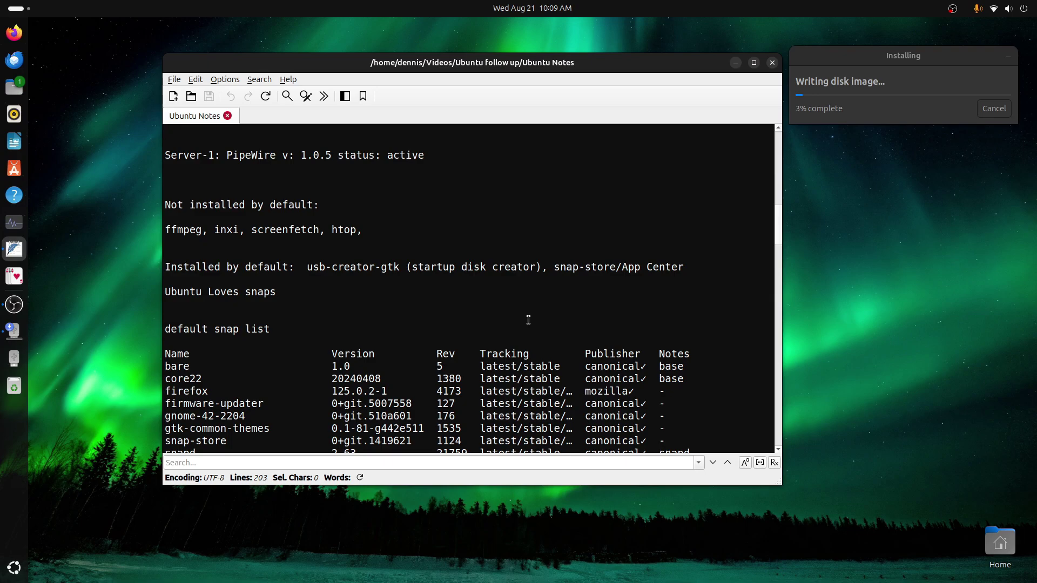
{"action": "scroll", "coordinate": [528, 320], "scroll_direction": "down", "scroll_amount": 3}
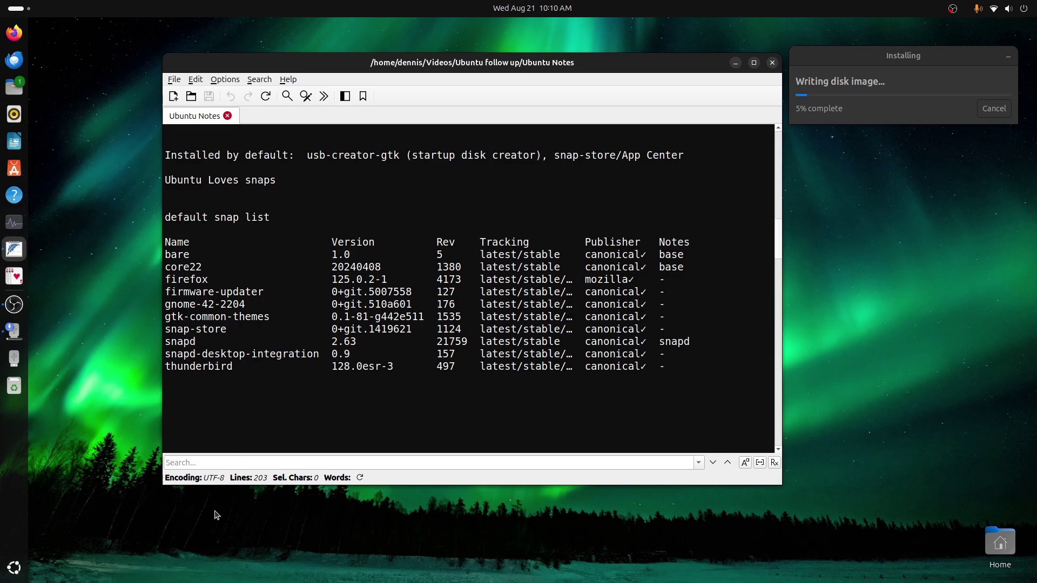
Step: Open a terminal and run lsblk, highlighting the sda1 and sda2 partition rows
{"action": "key", "text": "Up"}
{"action": "key", "text": "Up"}
{"action": "key", "text": "Up"}
{"action": "key", "text": "Up"}
{"action": "key", "text": "Up"}
{"action": "key", "text": "Up"}
{"action": "key", "text": "Up"}
{"action": "key", "text": "Up"}
{"action": "key", "text": "Up"}
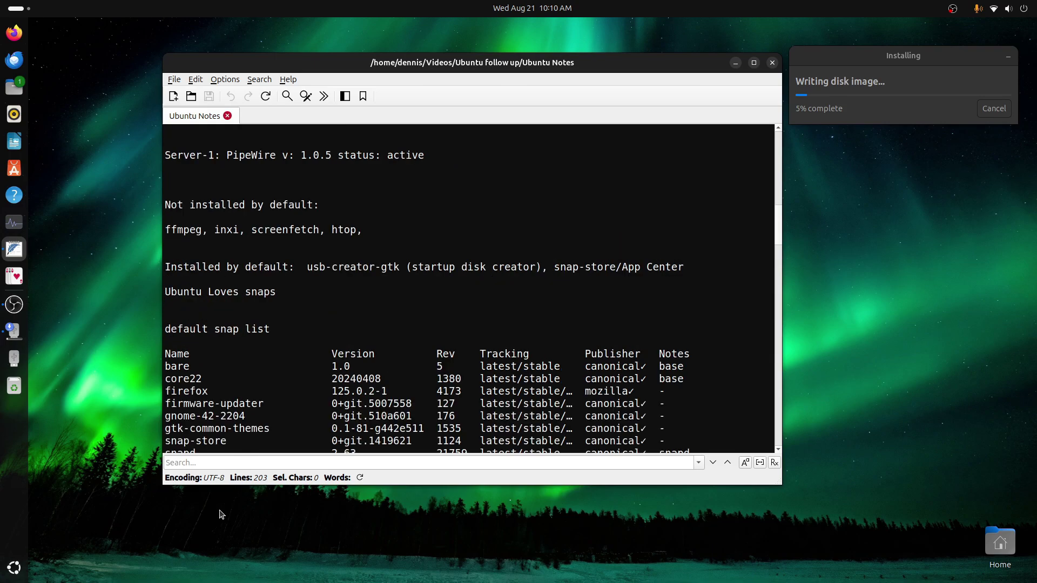
{"action": "key", "text": "ctrl+alt+t"}
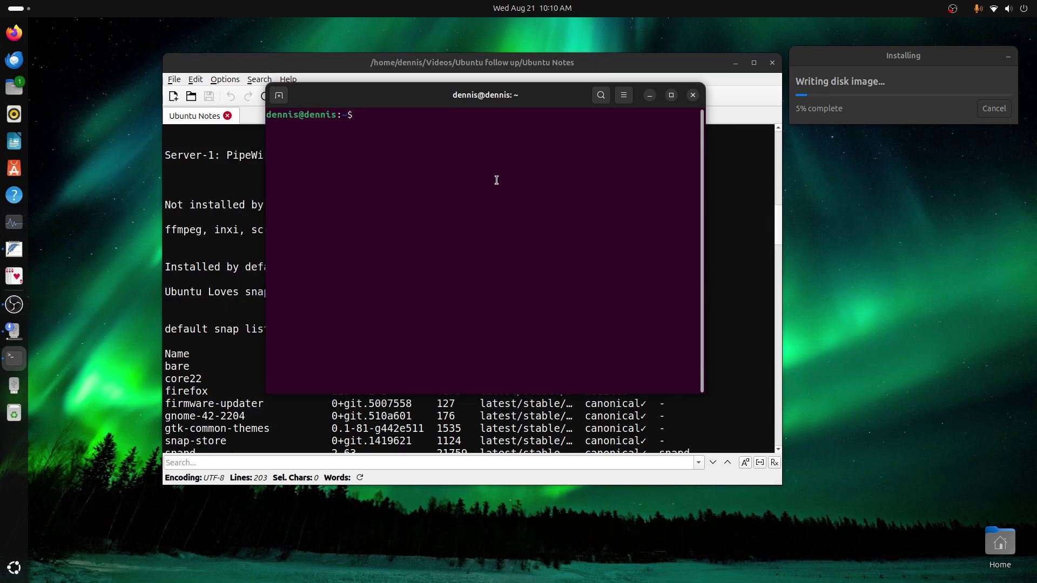
{"action": "type", "text": "lsblk"}
{"action": "key", "text": "Return"}
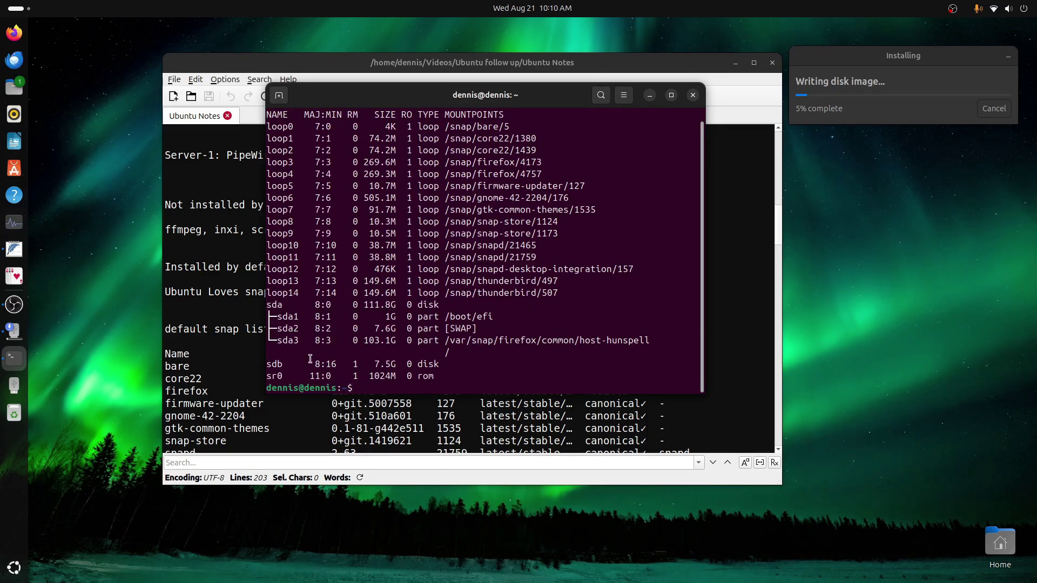
{"action": "left_click_drag", "start_coordinate": [277, 316], "coordinate": [626, 331]}
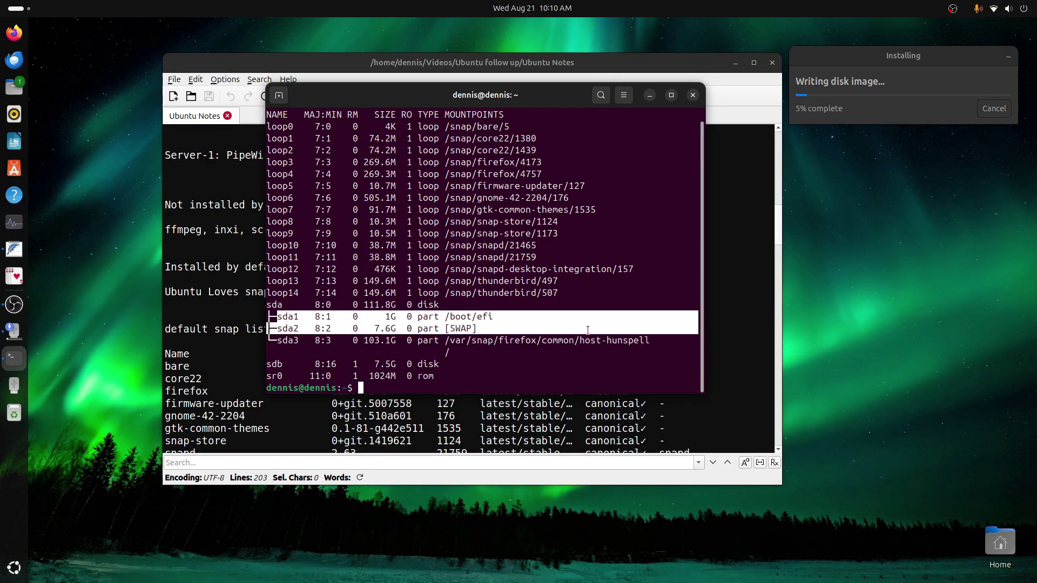
{"action": "left_click", "coordinate": [558, 356]}
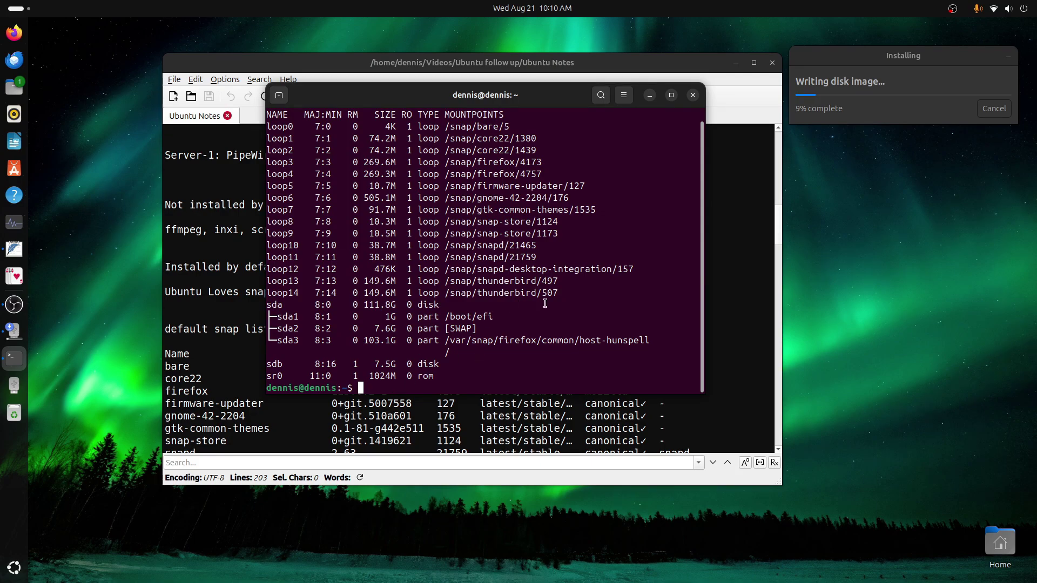
Step: Run df -Th /dev/sda3 and highlight its 71G available space
{"action": "type", "text": "df -Th /dev/sda3"}
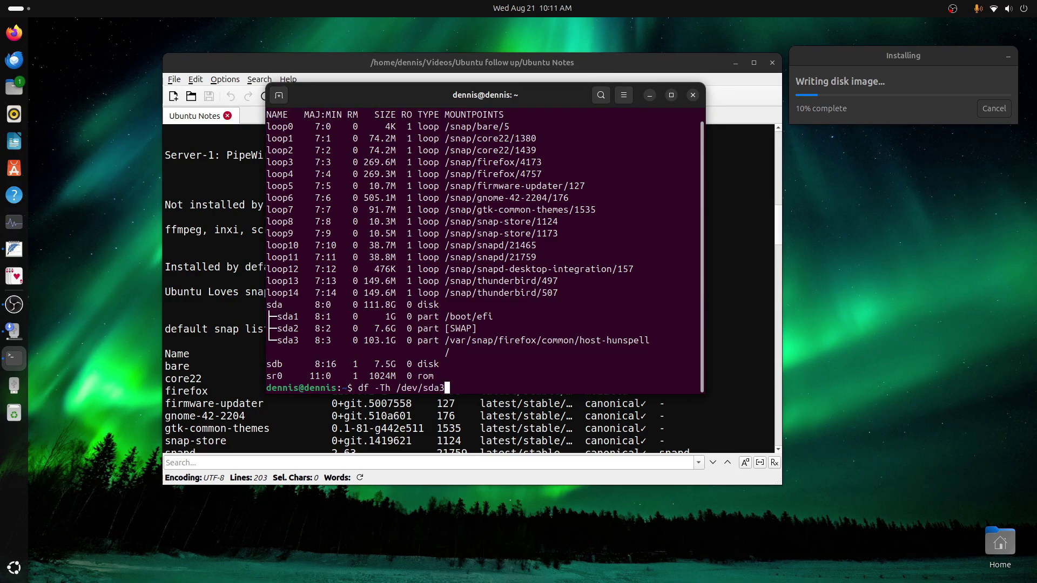
{"action": "key", "text": "Return"}
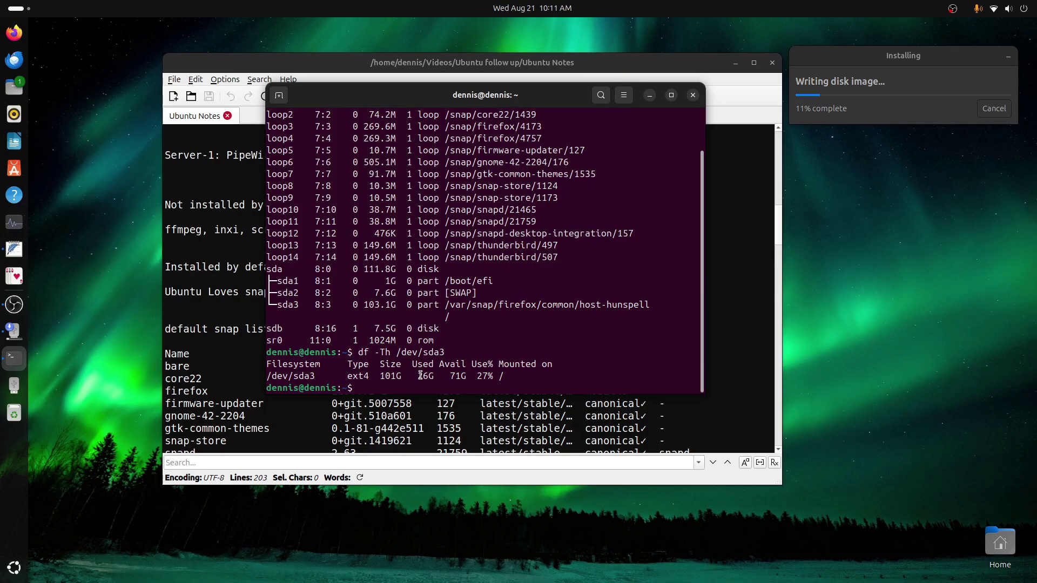
{"action": "left_click_drag", "start_coordinate": [420, 375], "coordinate": [468, 376]}
Step: Clear the terminal, run uname -a and screenfetch, and enlarge the window to fit the output
{"action": "key", "text": "ctrl+l"}
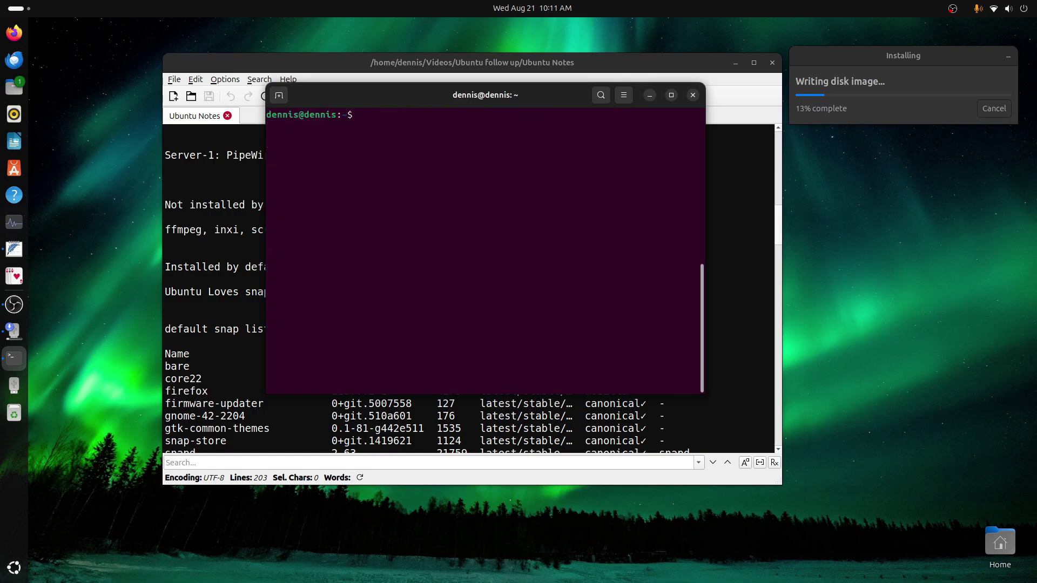
{"action": "type", "text": "uname -a"}
{"action": "key", "text": "Return"}
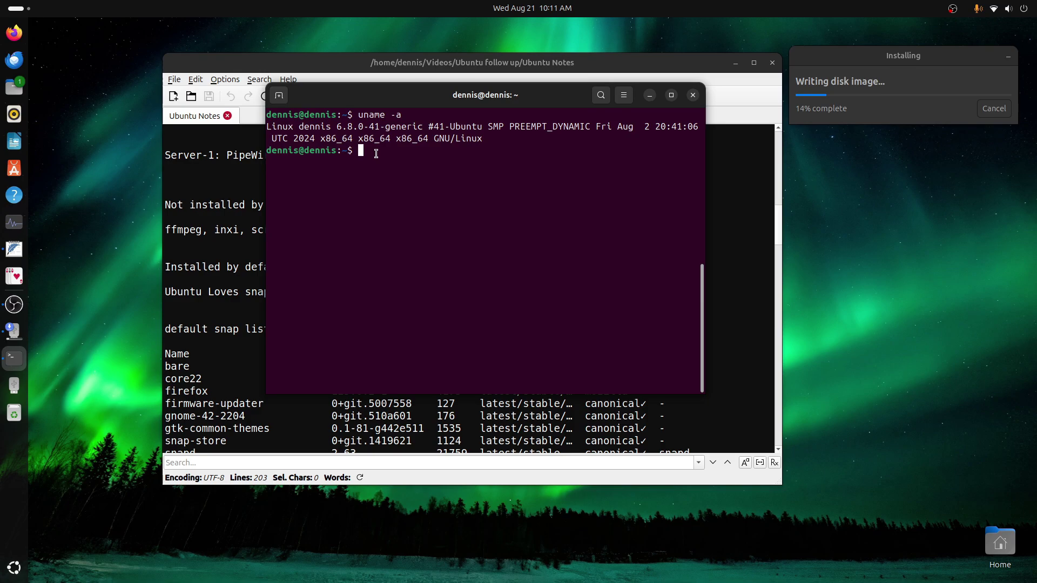
{"action": "type", "text": "screenfetch"}
{"action": "key", "text": "Return"}
{"action": "left_click_drag", "start_coordinate": [702, 398], "coordinate": [850, 442]}
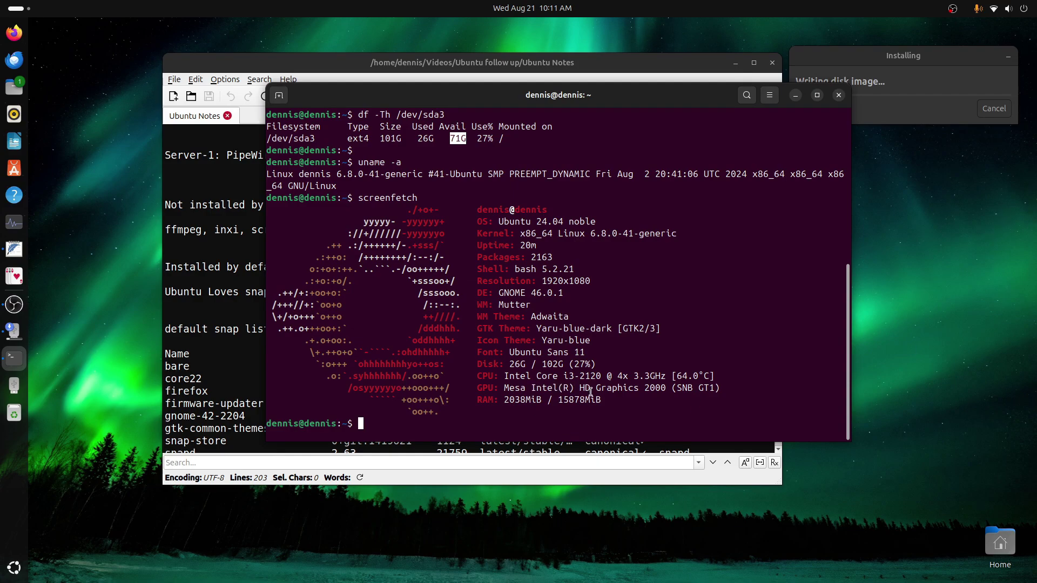
Step: Close the terminal, minimize Ubuntu Notes, and centre the disk-writing progress dialog on screen
{"action": "left_click", "coordinate": [838, 97]}
{"action": "scroll", "coordinate": [457, 266], "scroll_direction": "up", "scroll_amount": 5}
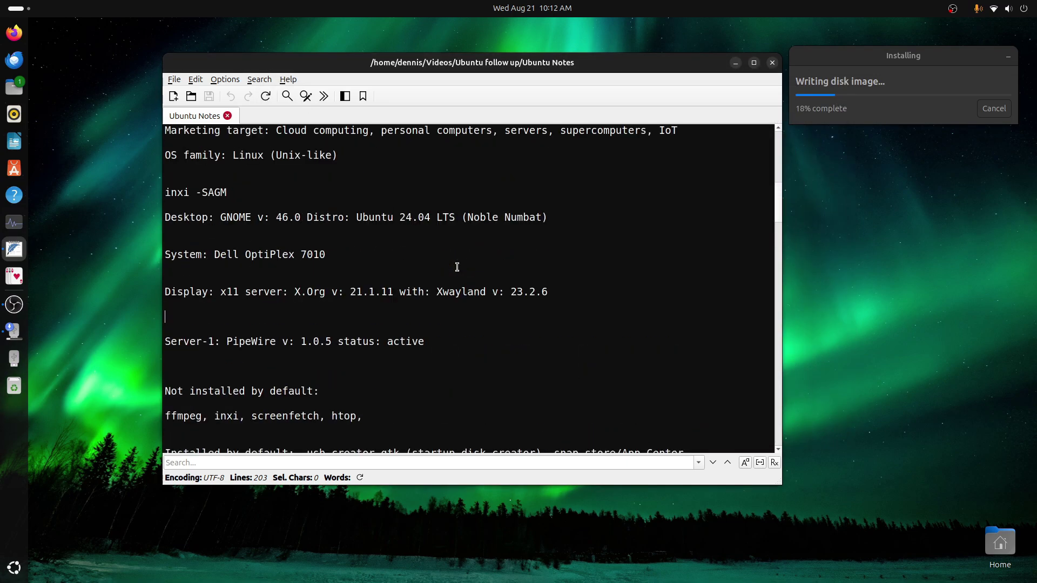
{"action": "scroll", "coordinate": [457, 267], "scroll_direction": "down", "scroll_amount": 2}
{"action": "scroll", "coordinate": [456, 267], "scroll_direction": "down", "scroll_amount": 5}
{"action": "scroll", "coordinate": [458, 266], "scroll_direction": "up", "scroll_amount": 10}
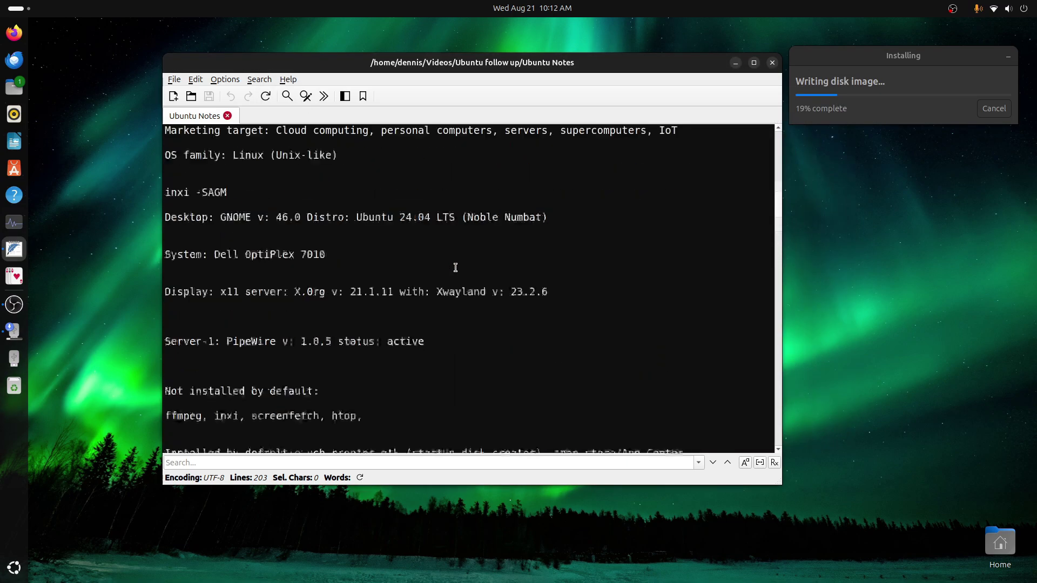
{"action": "scroll", "coordinate": [458, 265], "scroll_direction": "up", "scroll_amount": 3}
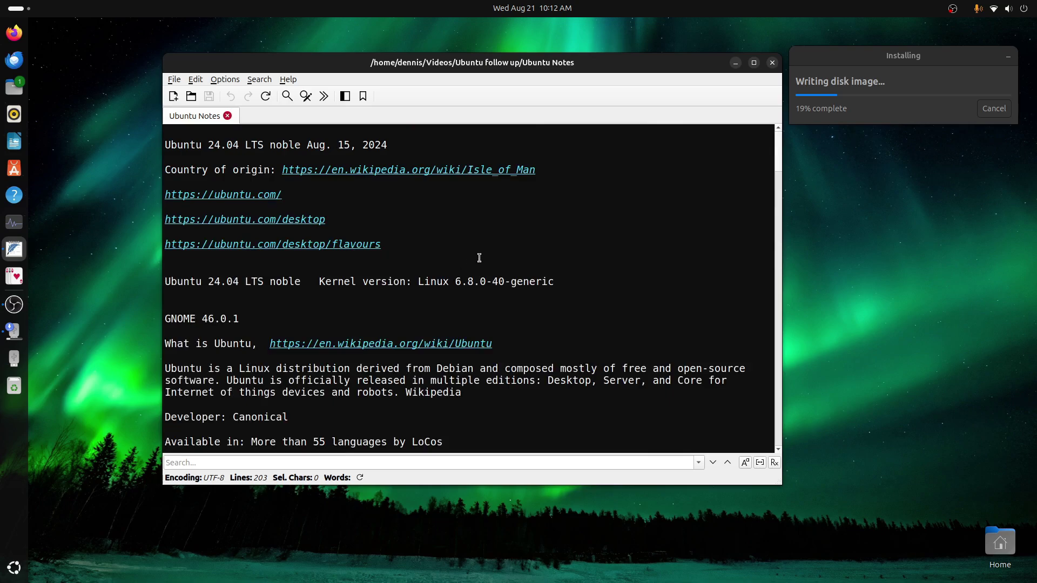
{"action": "left_click", "coordinate": [735, 63]}
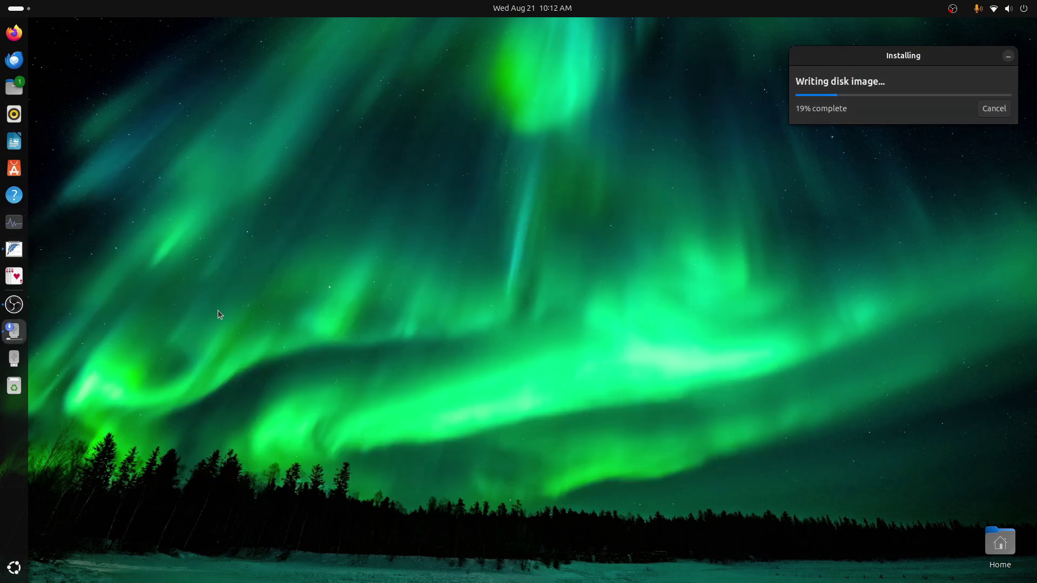
{"action": "left_click_drag", "start_coordinate": [873, 65], "coordinate": [485, 225]}
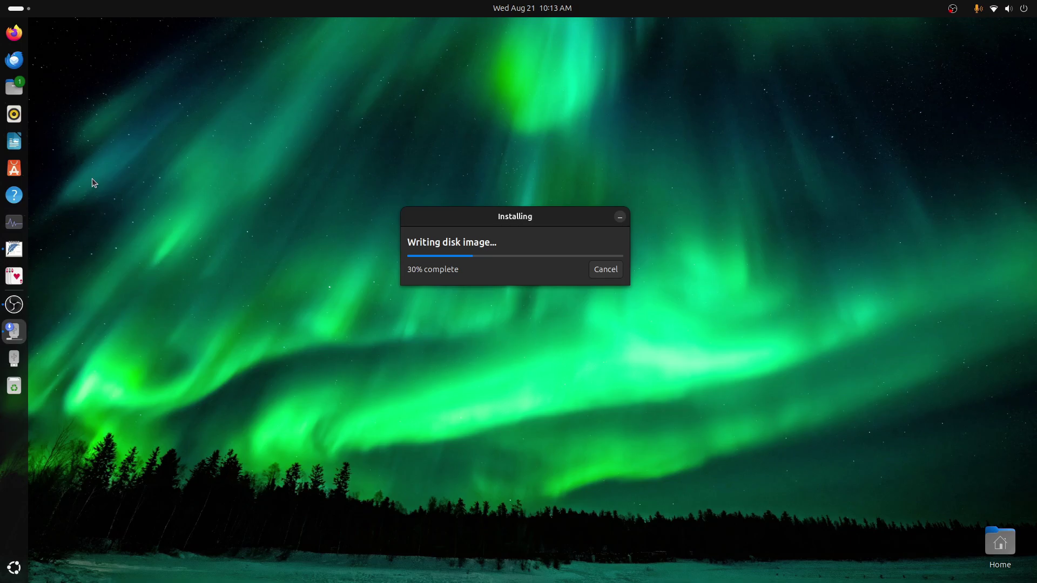
Step: Open Files on the Home folder, showing its ten subfolders and the 8.1 GB Volume
{"action": "left_click", "coordinate": [18, 88]}
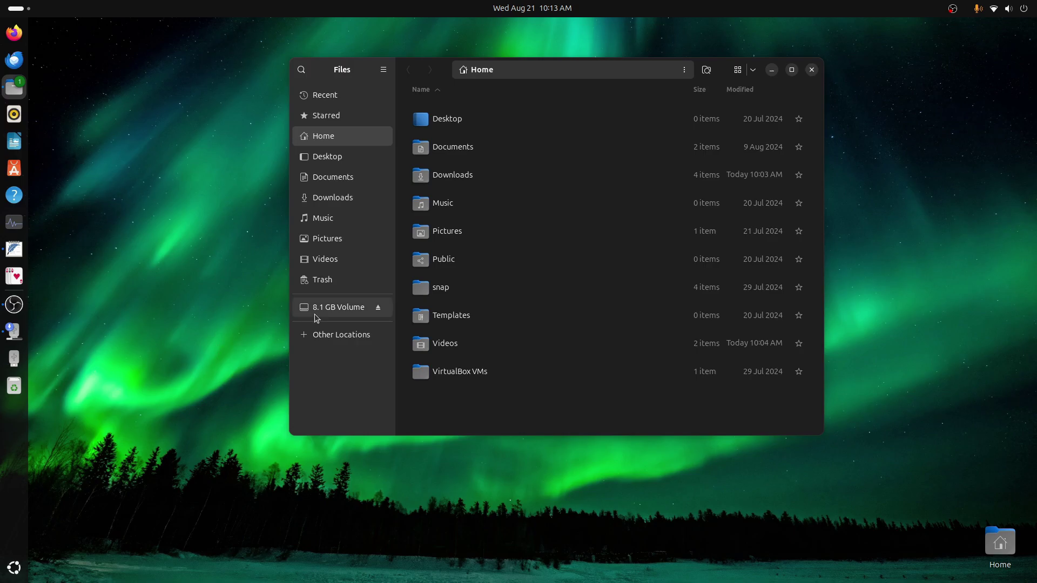
{"action": "left_click", "coordinate": [324, 280]}
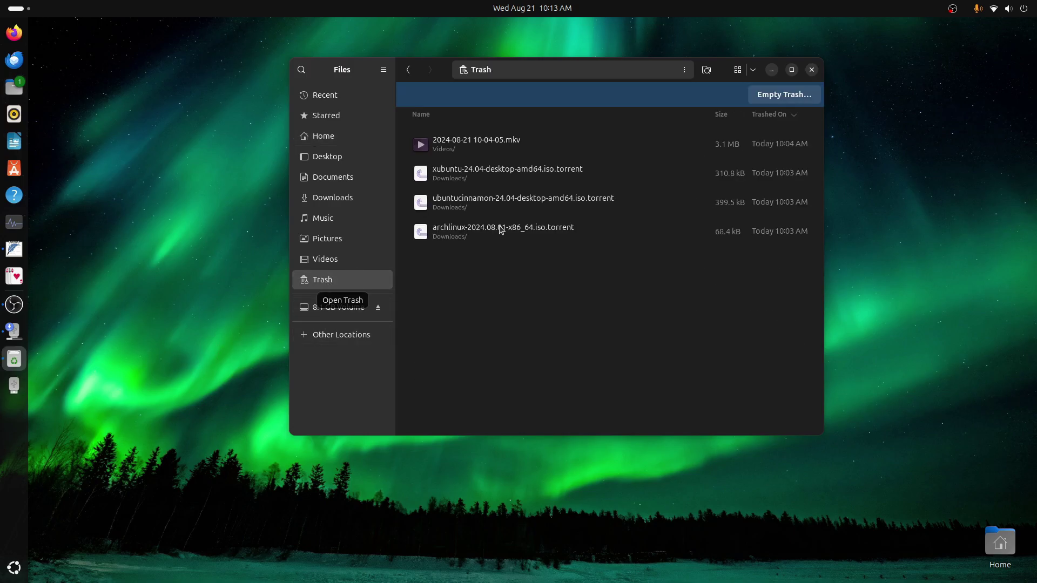
{"action": "left_click", "coordinate": [509, 148]}
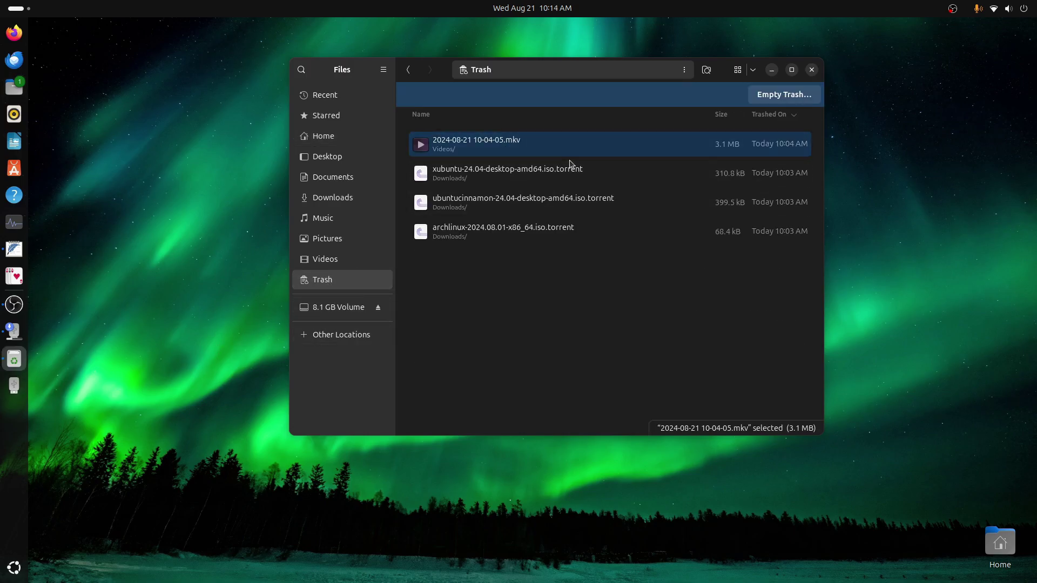
{"action": "left_click", "coordinate": [786, 95]}
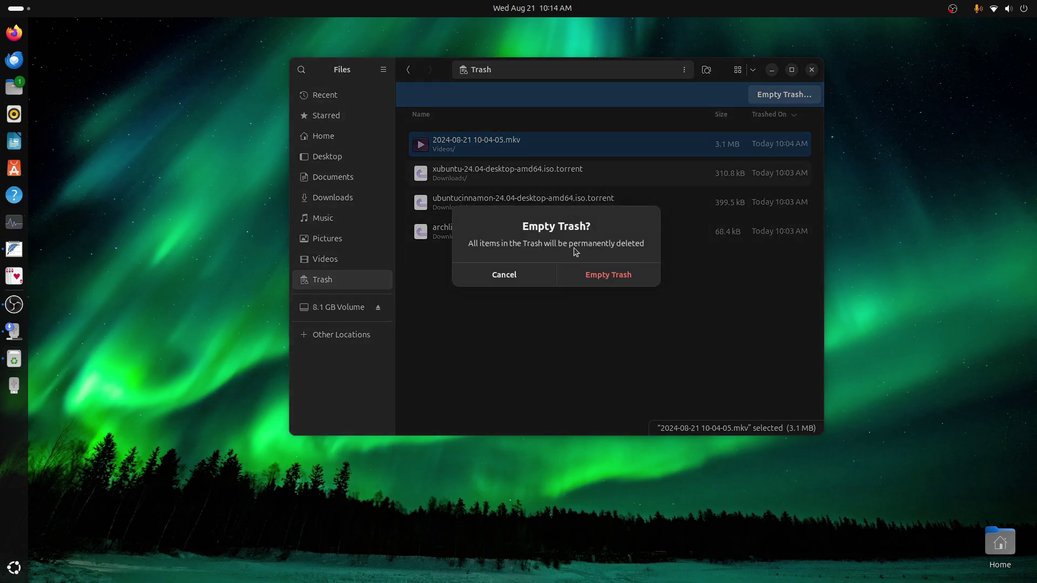
{"action": "left_click", "coordinate": [594, 278]}
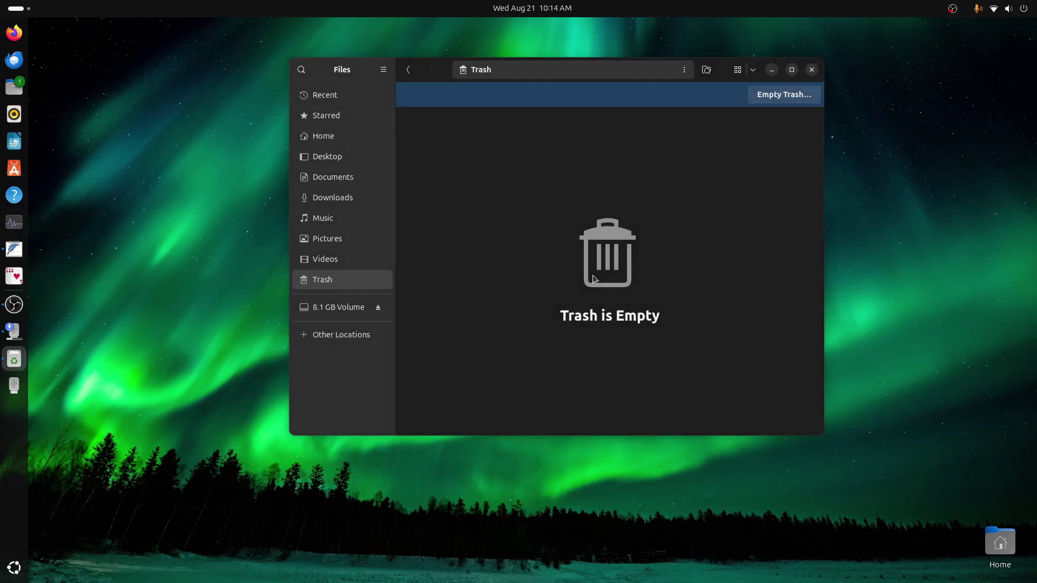
Step: Close the Files window so only the disk-image write dialog remains
{"action": "left_click", "coordinate": [812, 69]}
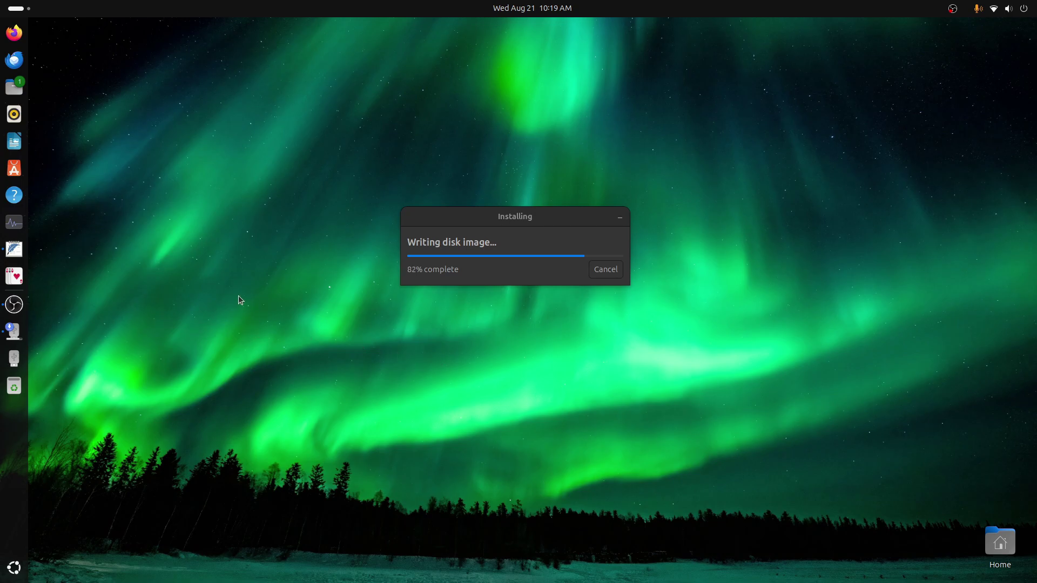
Step: Reopen Files on the Downloads folder with its four ISOs, moving the window down and right
{"action": "left_click", "coordinate": [14, 87]}
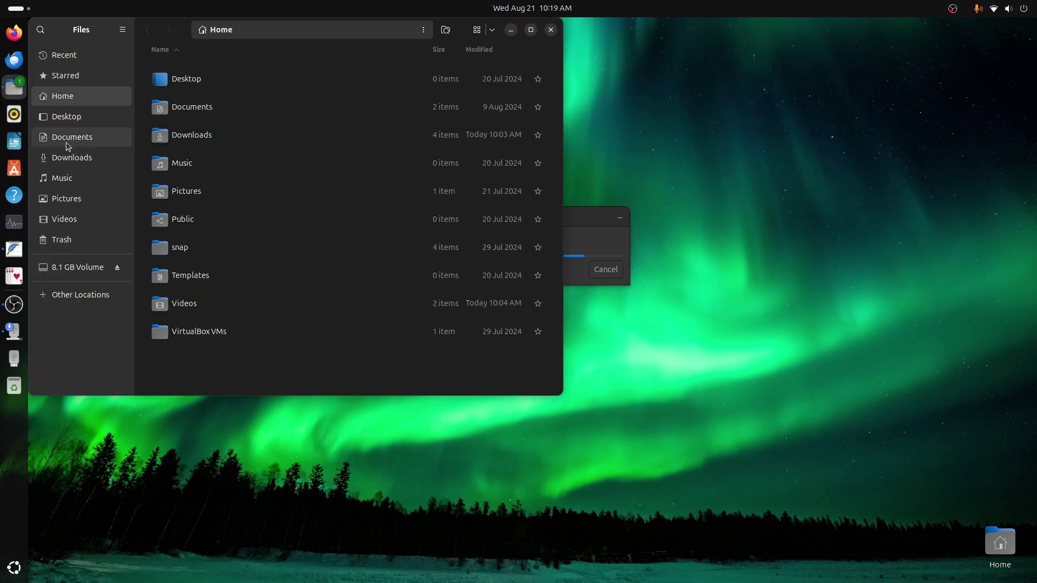
{"action": "left_click", "coordinate": [62, 158]}
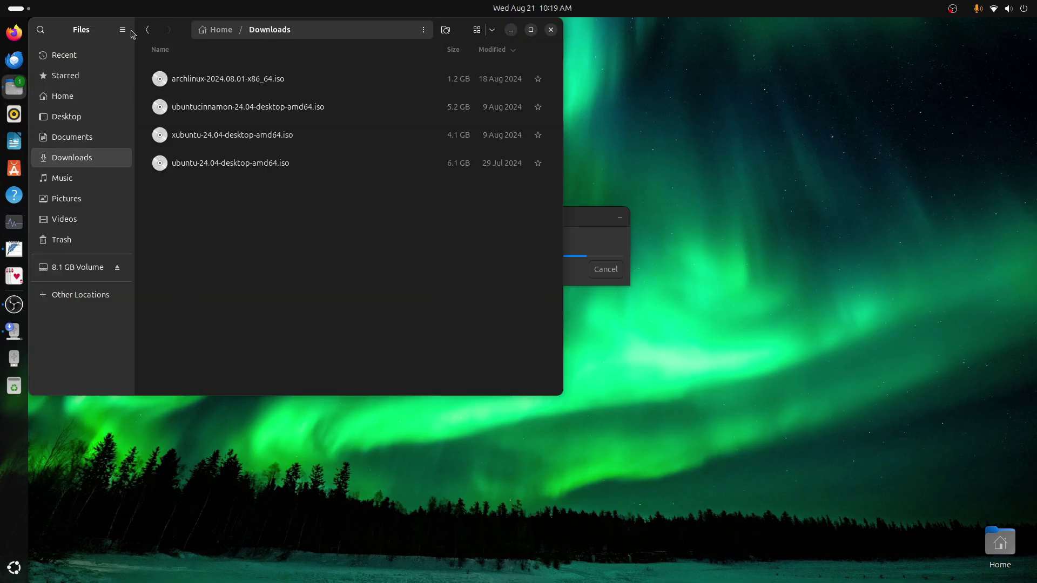
{"action": "left_click_drag", "start_coordinate": [102, 28], "coordinate": [299, 113]}
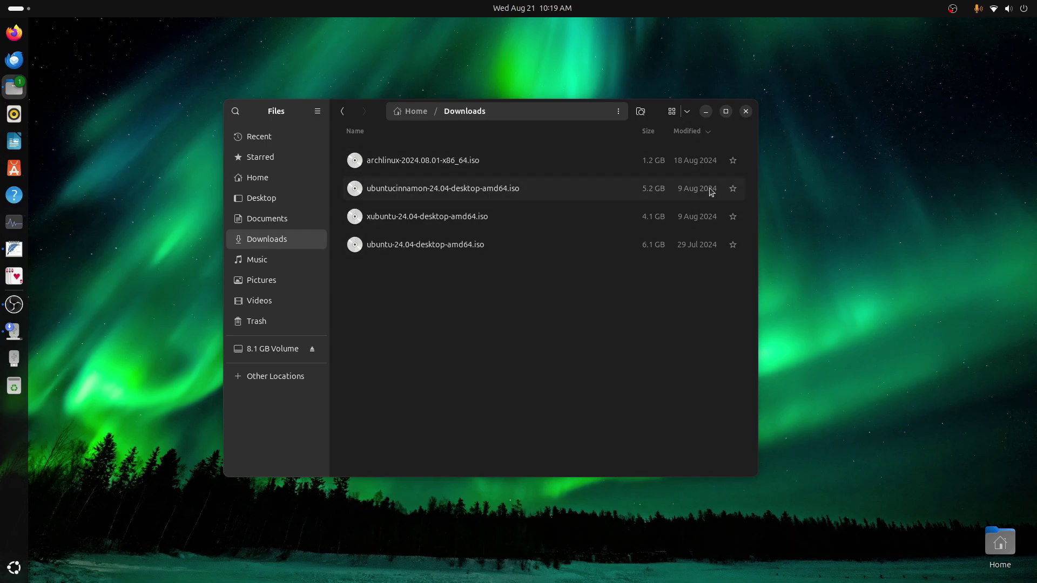
Step: Close the Files window and let the USB write run to Installation Complete
{"action": "left_click", "coordinate": [746, 111]}
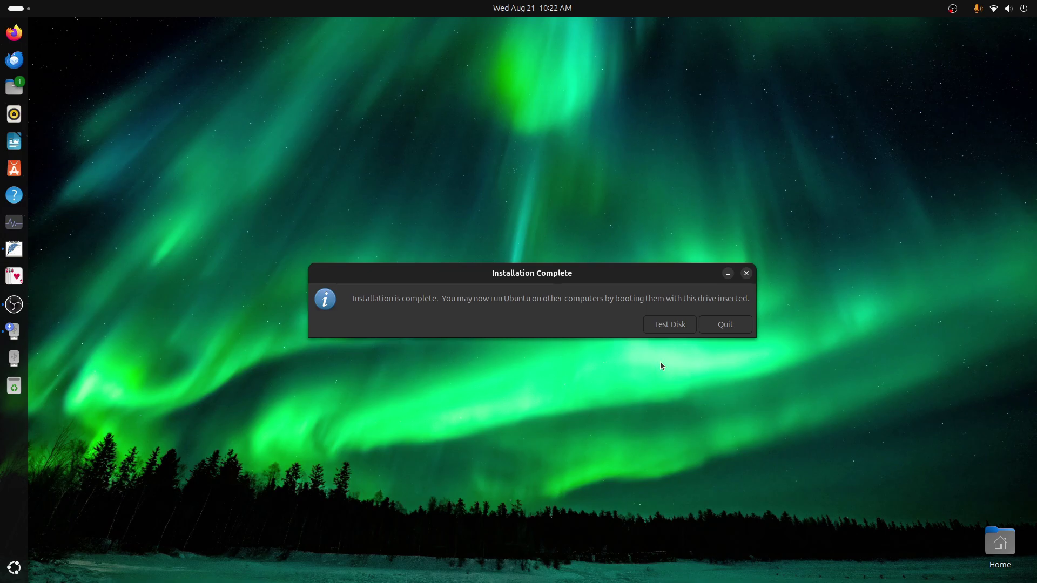
Step: Test-boot the USB drive, authorising KVM with the account password, and boot Try or Install Xubuntu
{"action": "left_click", "coordinate": [667, 325]}
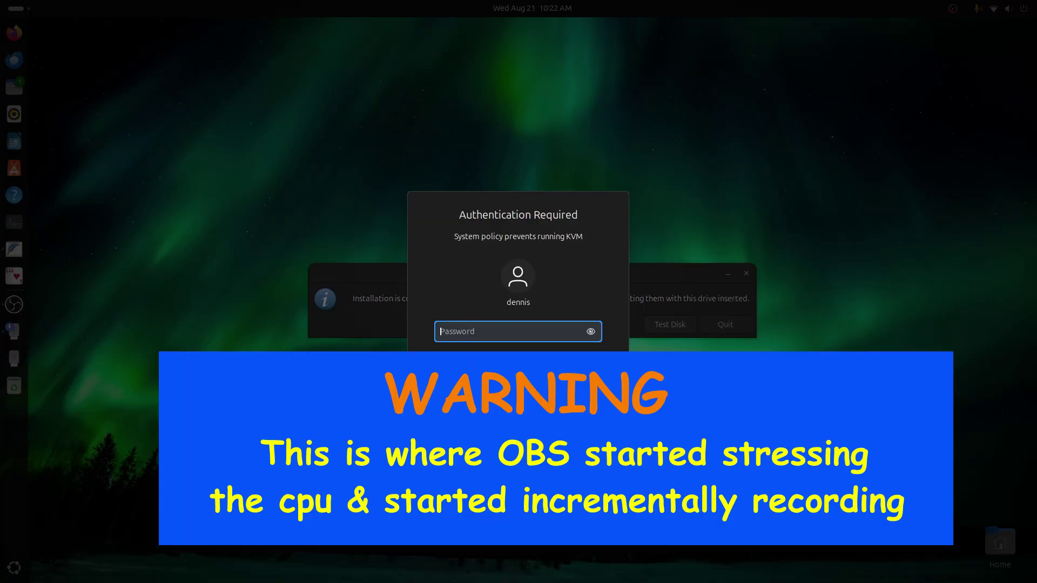
{"action": "type", "text": "••••••"}
{"action": "key", "text": "Return"}
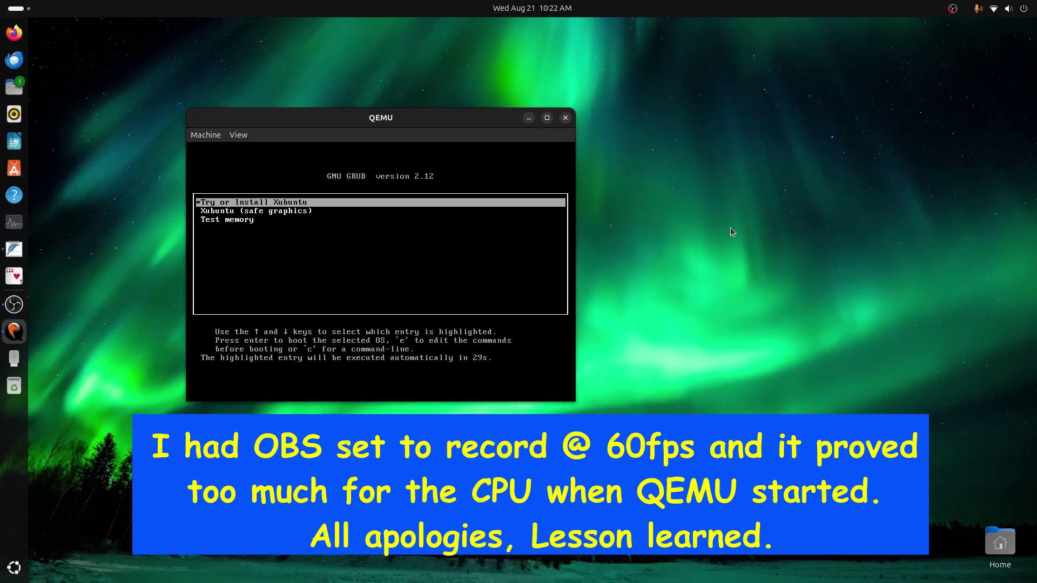
{"action": "key", "text": "Return"}
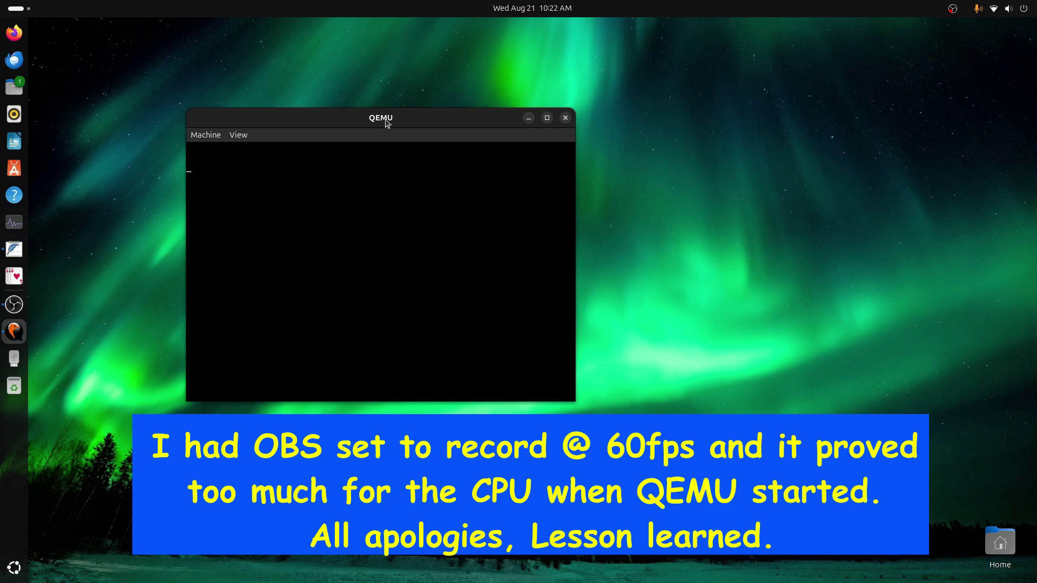
{"action": "left_click_drag", "start_coordinate": [334, 121], "coordinate": [598, 70]}
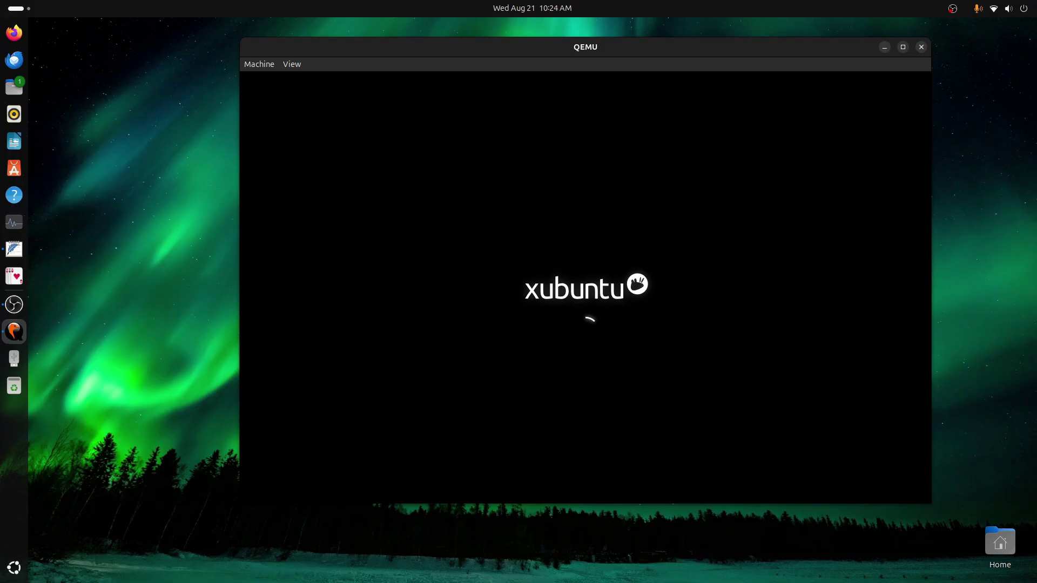
{"action": "key", "text": "super"}
{"action": "type", "text": "mo"}
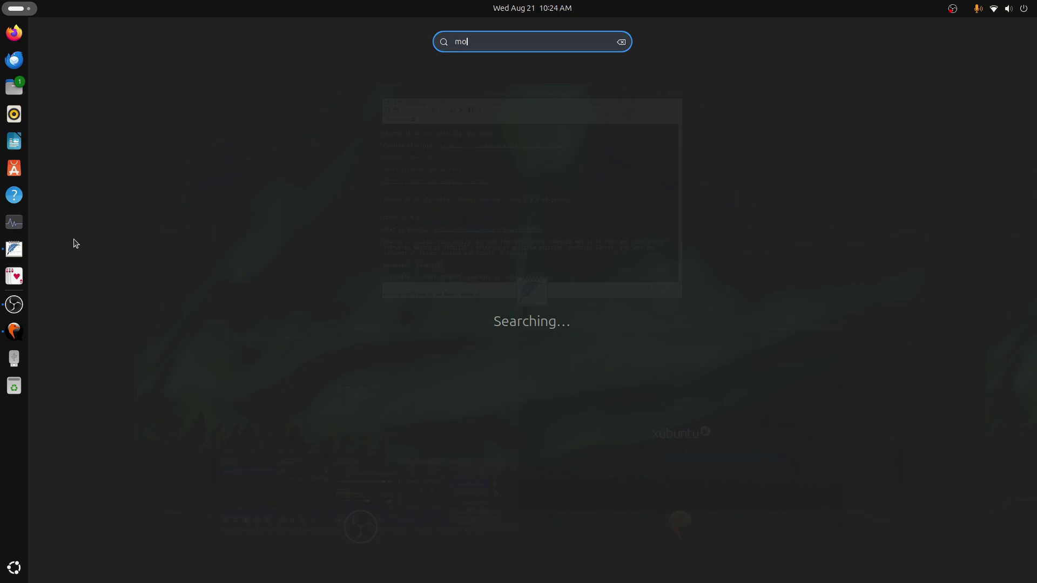
{"action": "key", "text": "Return"}
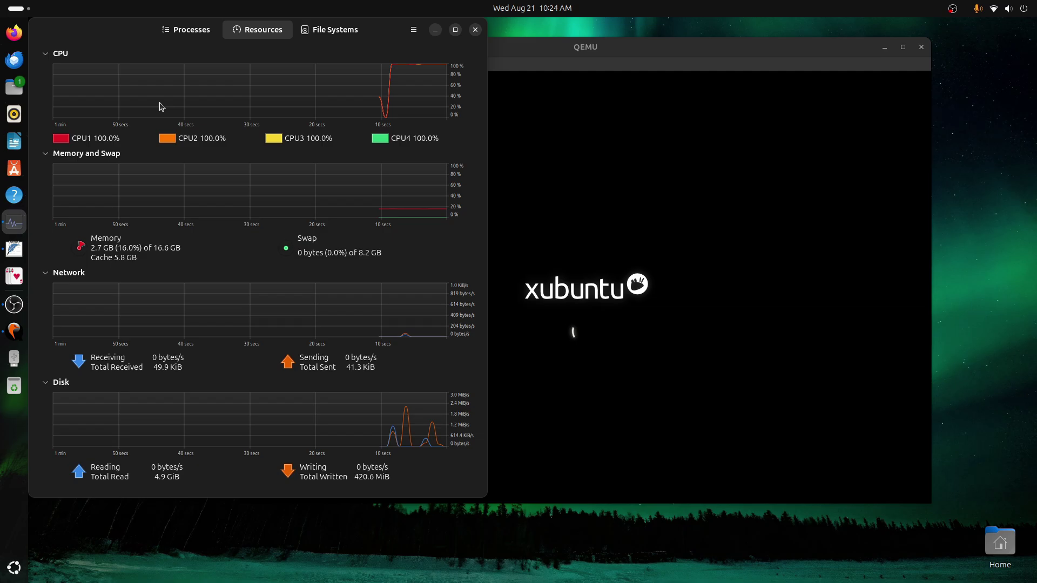
{"action": "key", "text": "ctrl+q"}
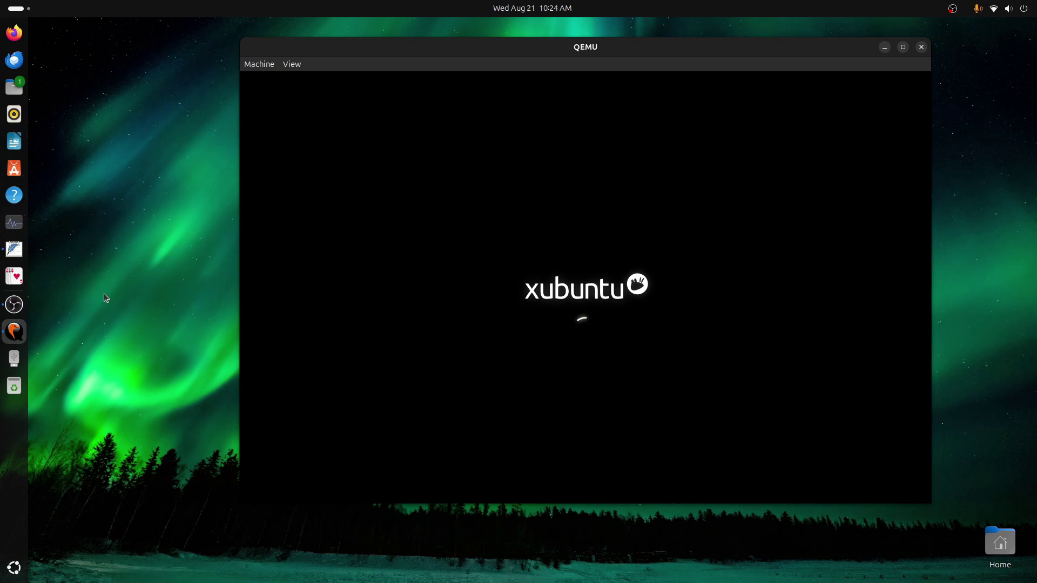
{"action": "left_click", "coordinate": [104, 293]}
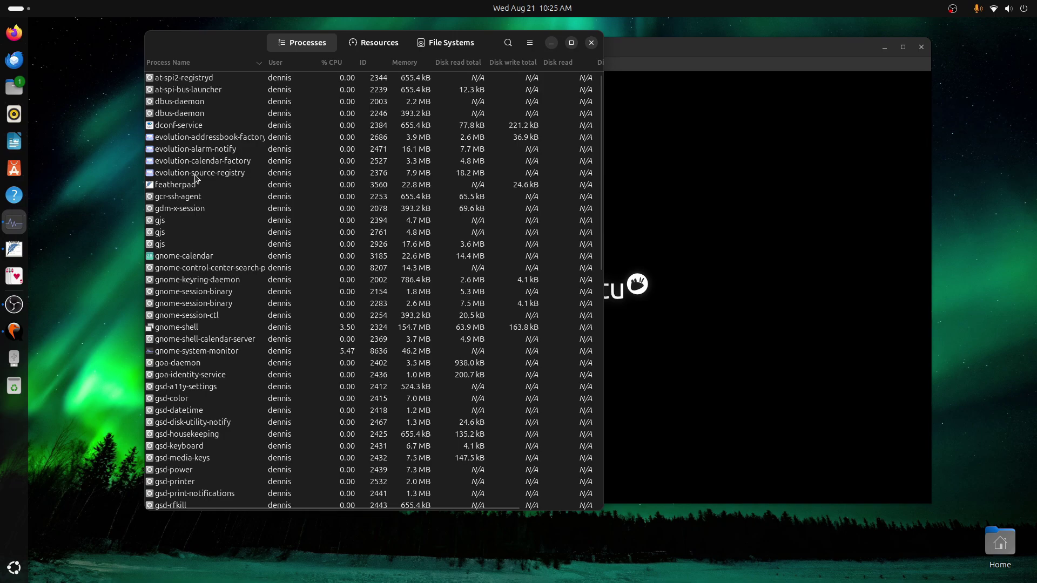
{"action": "scroll", "coordinate": [183, 309], "scroll_direction": "down", "scroll_amount": 10}
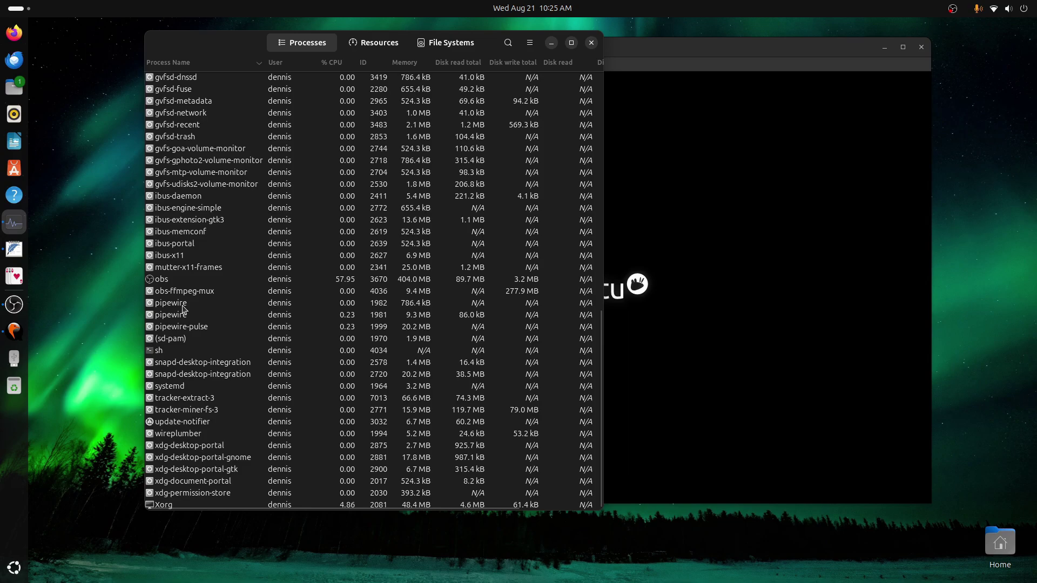
{"action": "scroll", "coordinate": [183, 310], "scroll_direction": "up", "scroll_amount": 10}
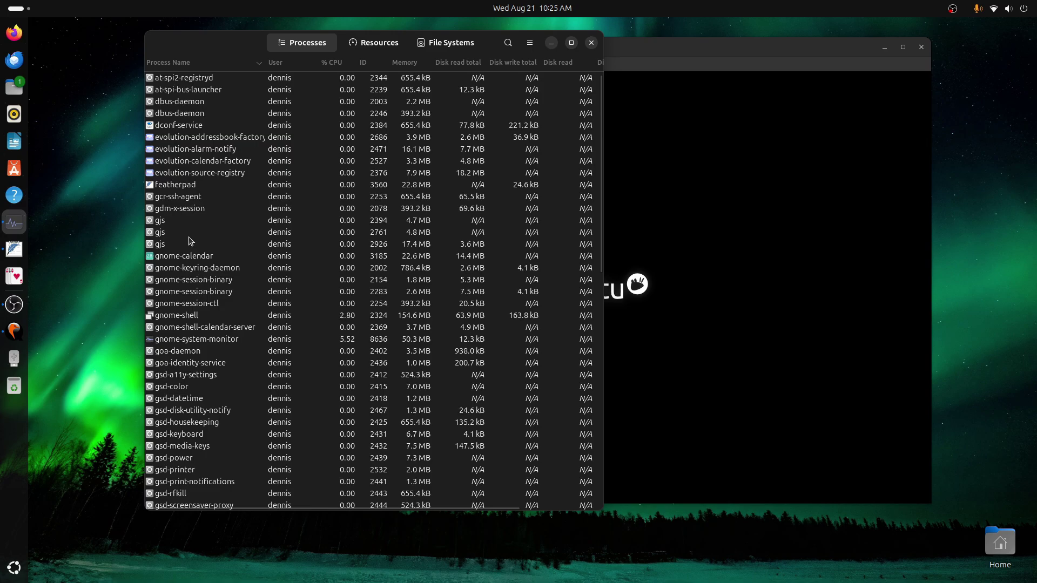
{"action": "key", "text": "ctrl+q"}
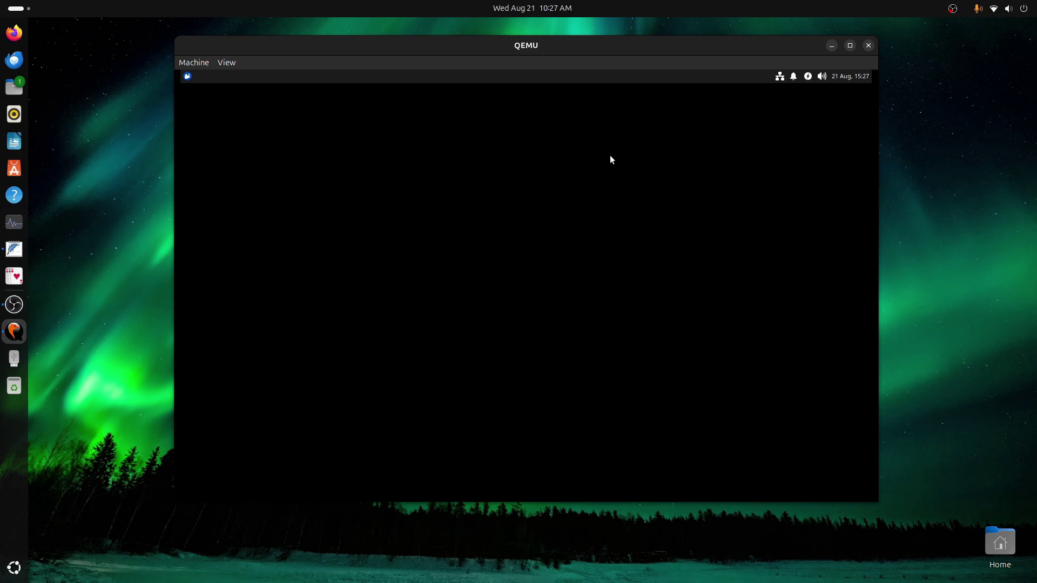
Step: In the Xubuntu guest, open and dismiss the Whisker menu, then type top at the terminal prompt
{"action": "key", "text": "super"}
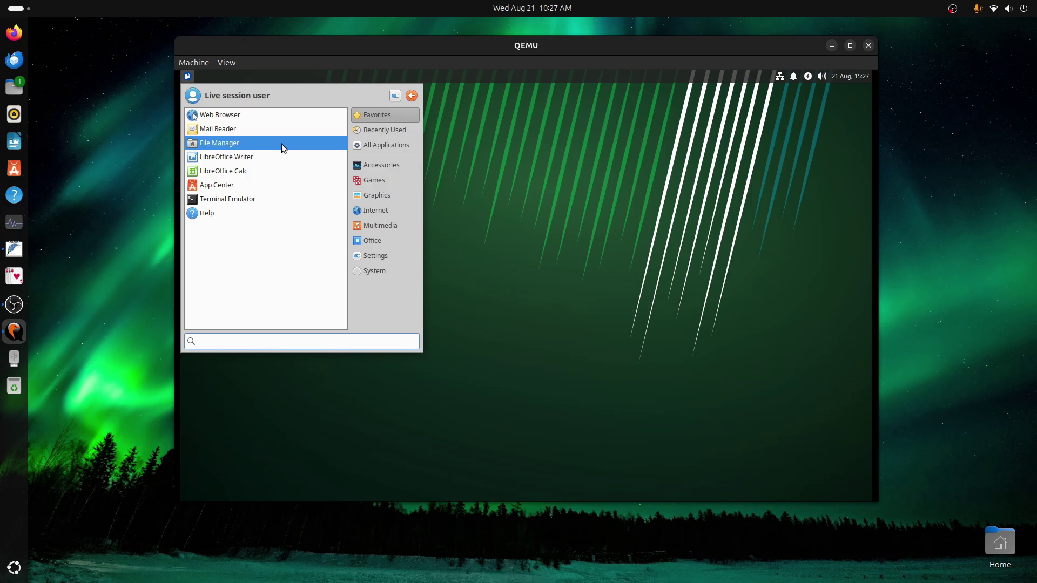
{"action": "left_click", "coordinate": [187, 79]}
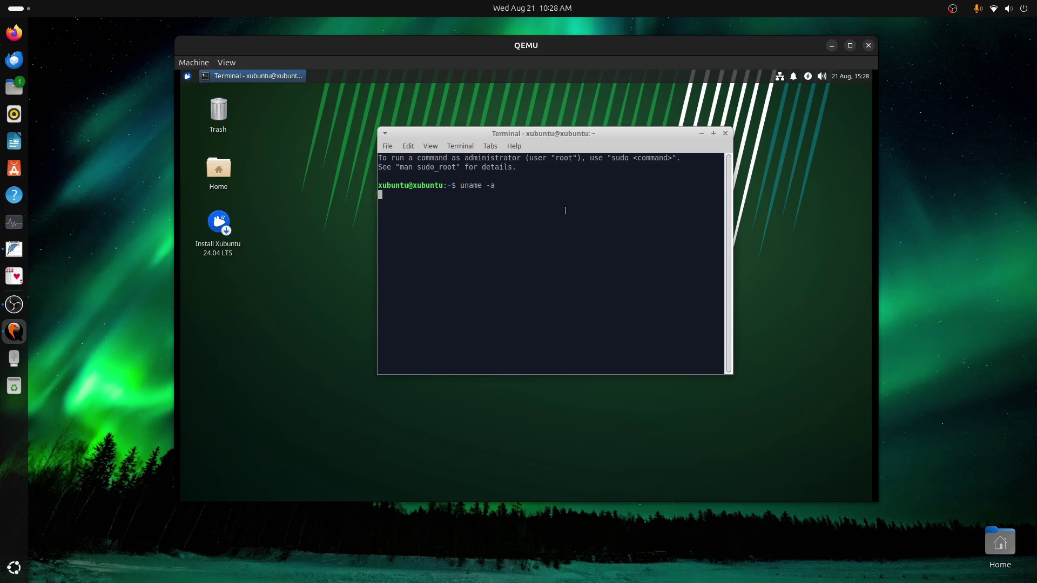
{"action": "type", "text": "top"}
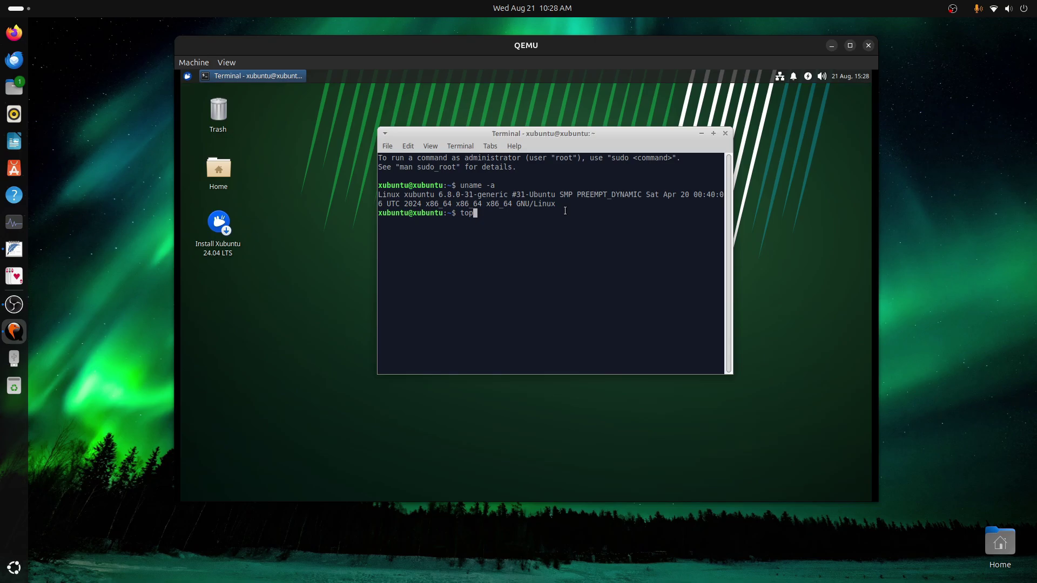
Step: Briefly open the host's Home folder in Files, then close it to return to QEMU
{"action": "key", "text": "super+e"}
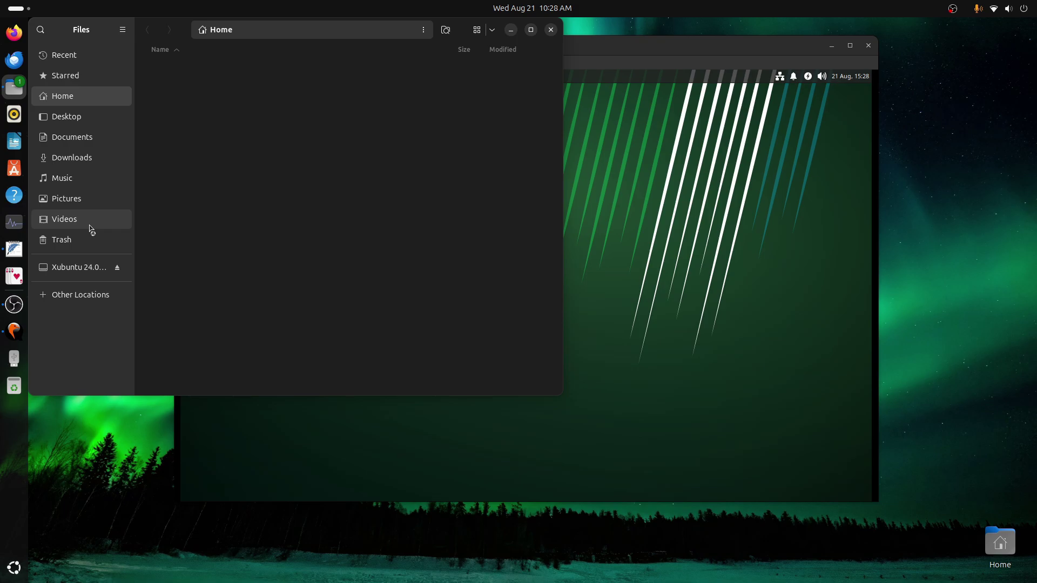
{"action": "key", "text": "ctrl+w"}
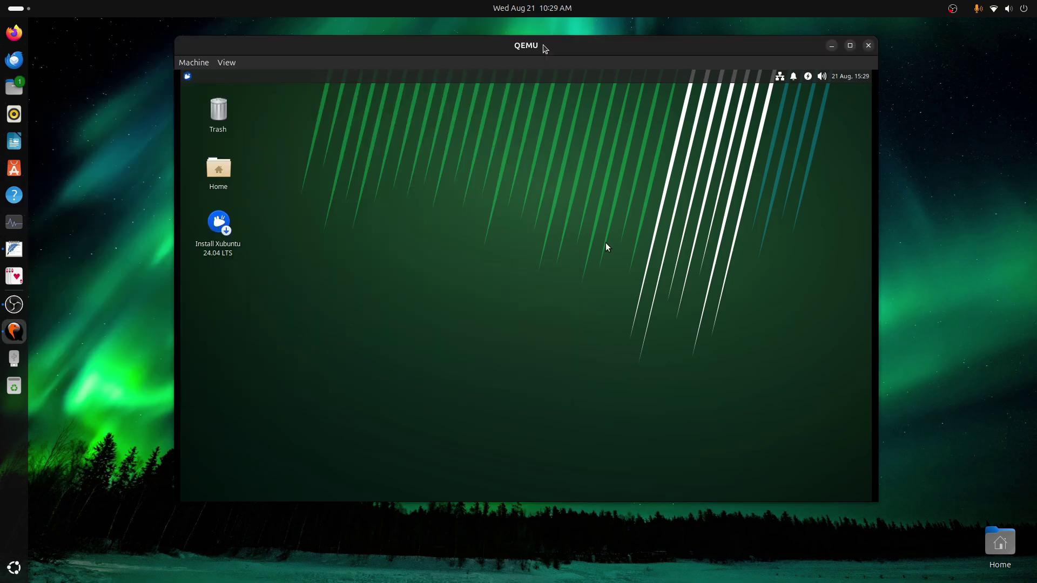